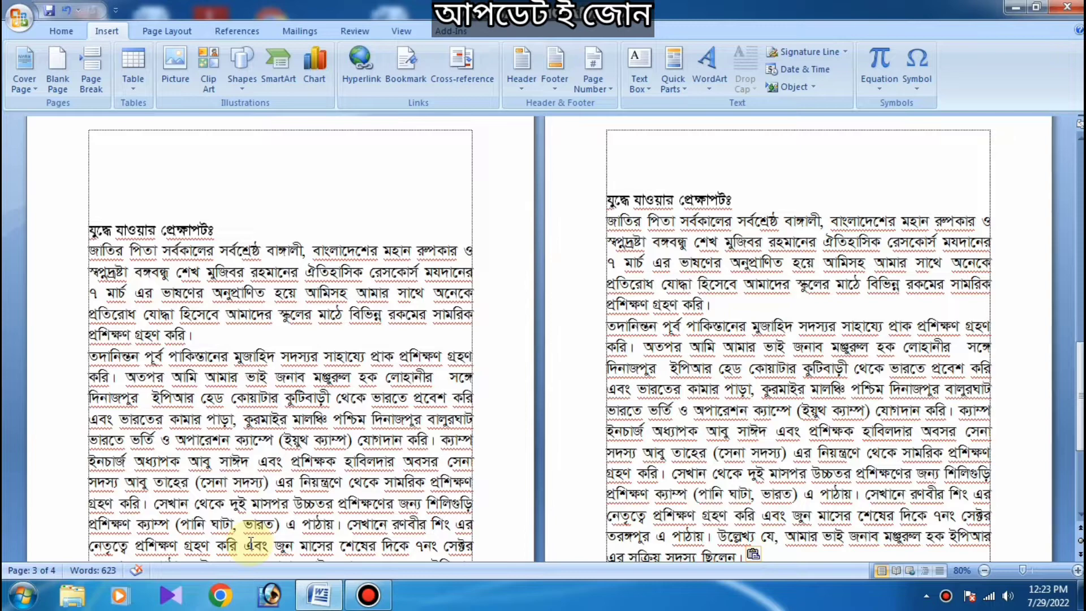
Look through the document's pages at a larger zoom and return to the title on the first page
scroll(240, 371, down, 4)
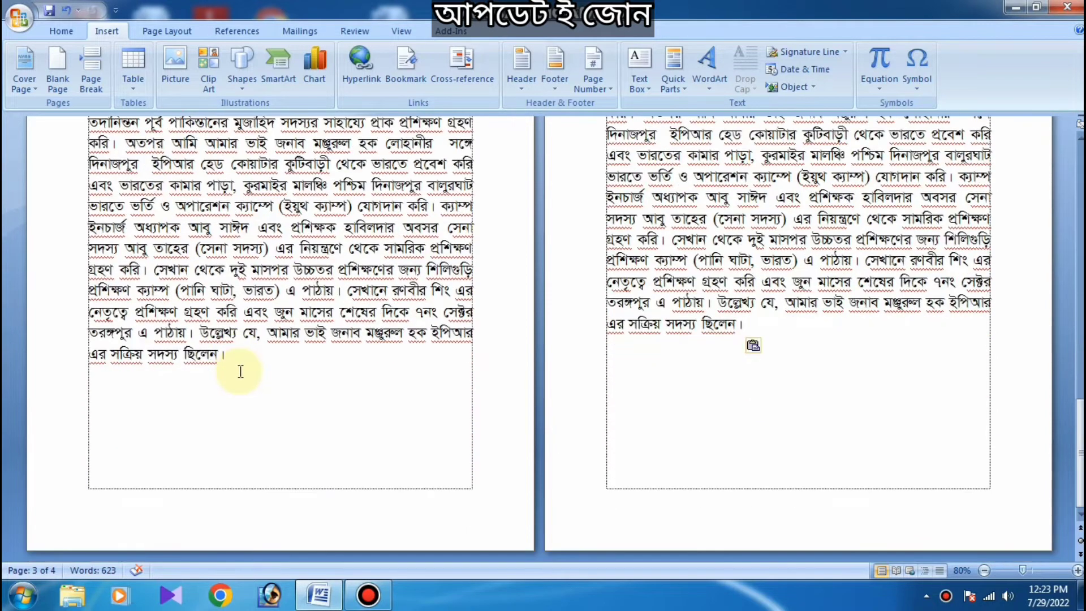
scroll(242, 374, up, 1)
ctrl+scroll(241, 374, up, 3)
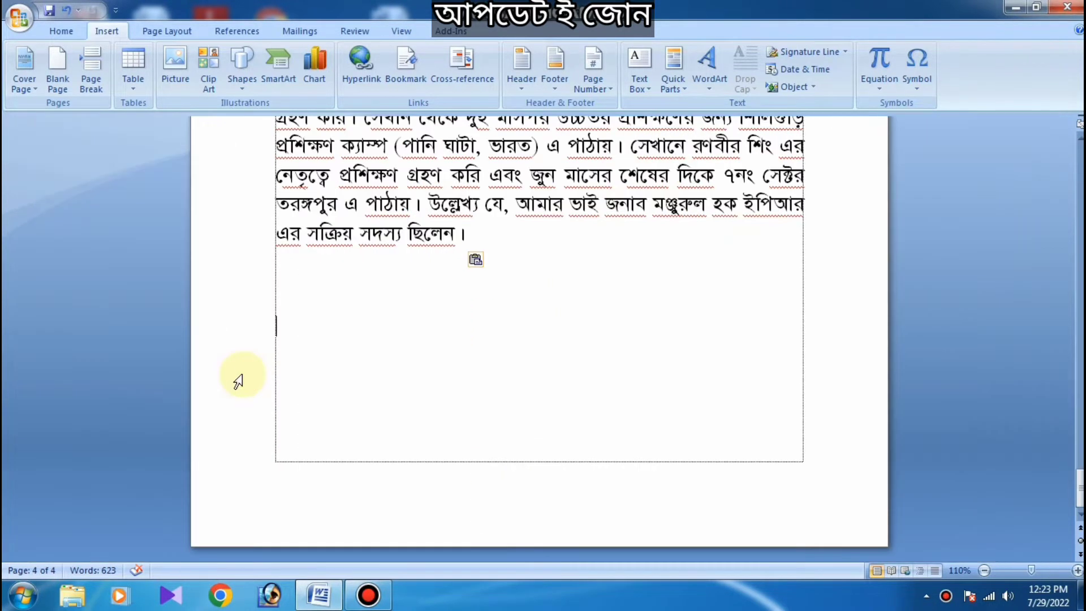
scroll(240, 380, up, 8)
scroll(246, 382, down, 5)
scroll(250, 384, up, 3)
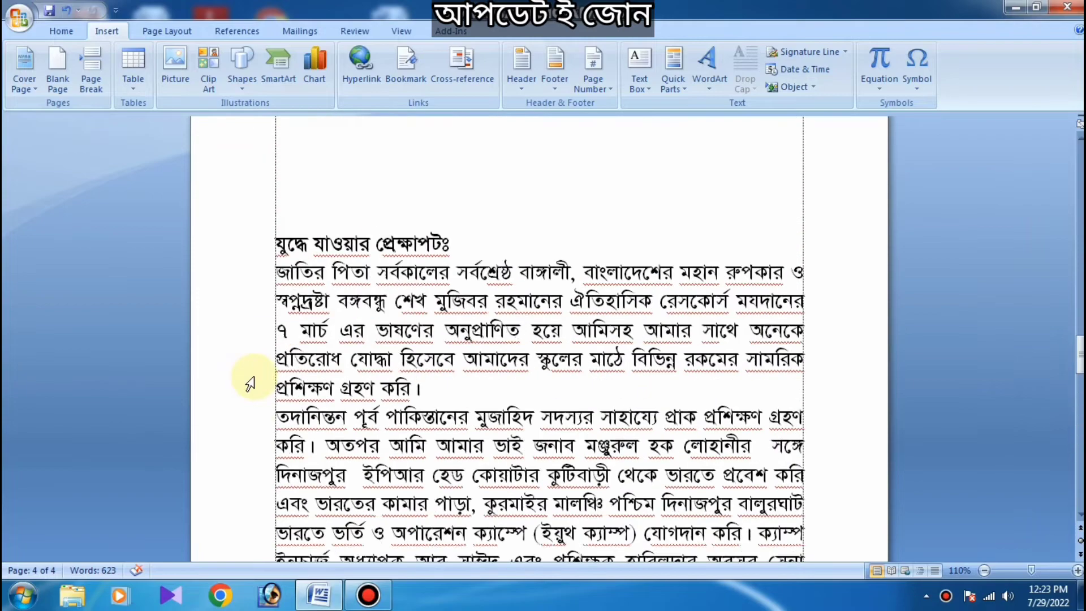
scroll(250, 383, down, 7)
scroll(250, 383, up, 6)
scroll(250, 383, up, 10)
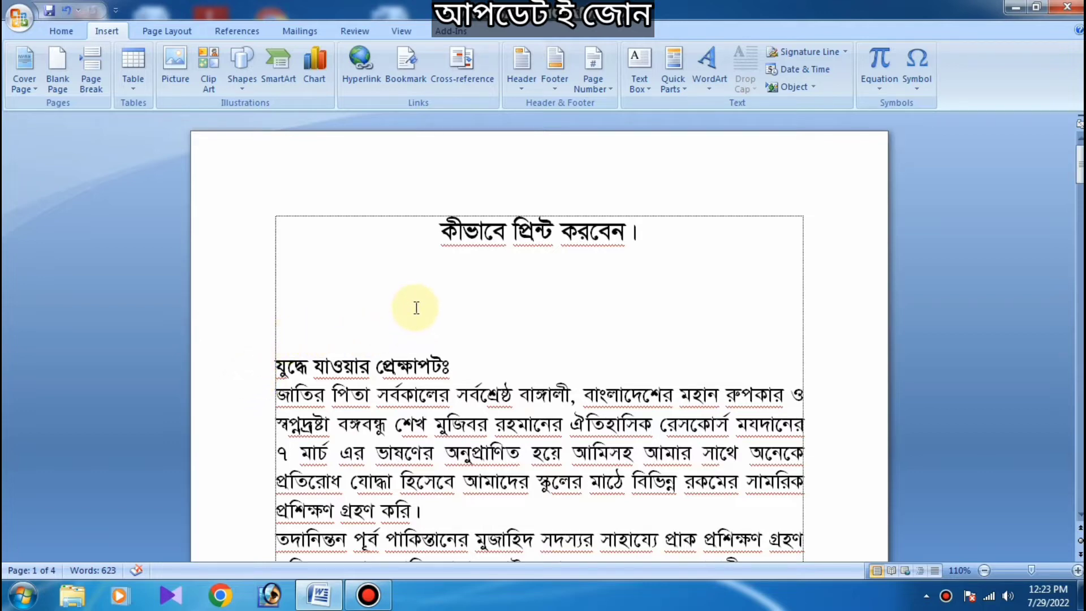
Insert page numbers at the top of the pages in the Accent Bar 1 style
click(449, 301)
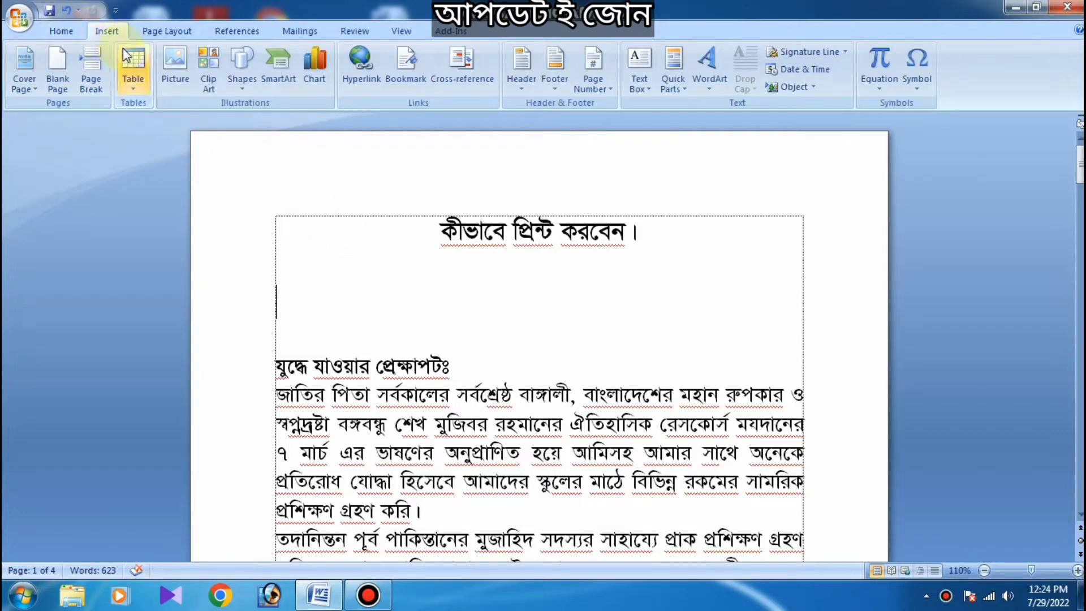
click(598, 91)
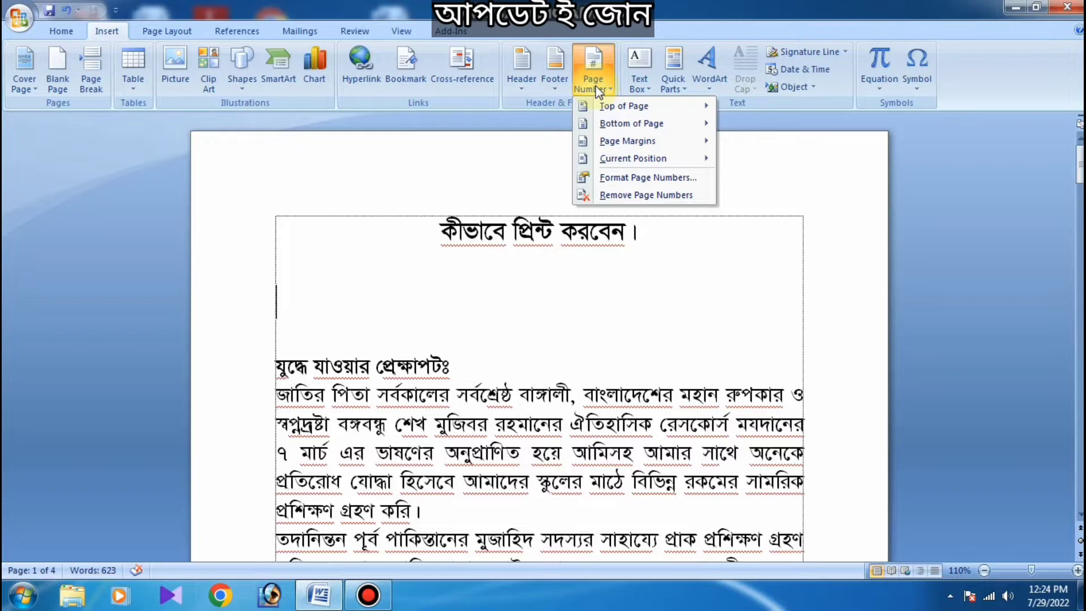
mouse_move(638, 115)
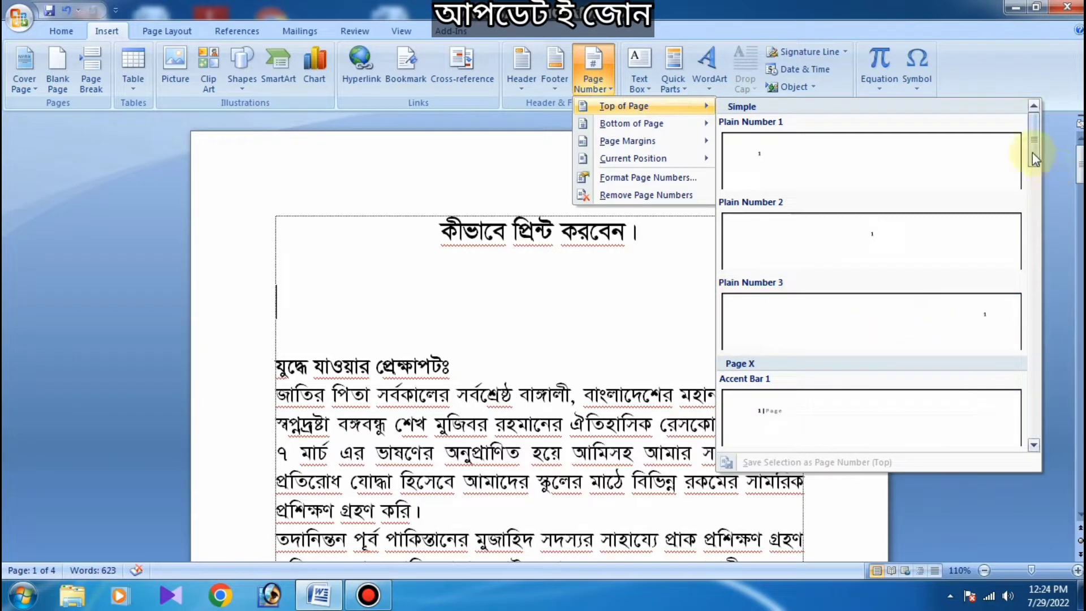
drag(1034, 158, 1035, 178)
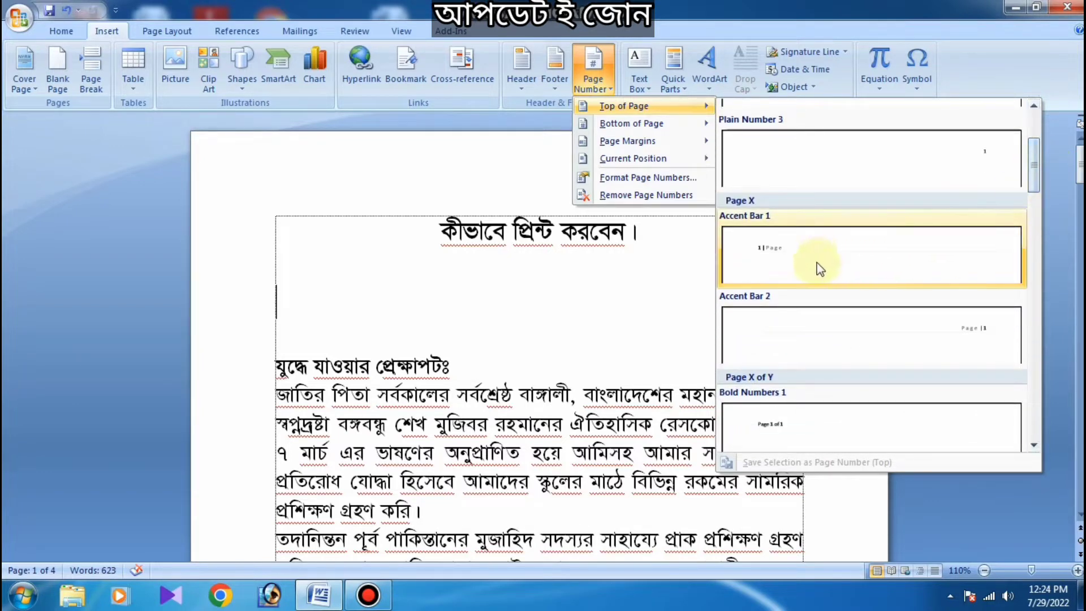
click(777, 267)
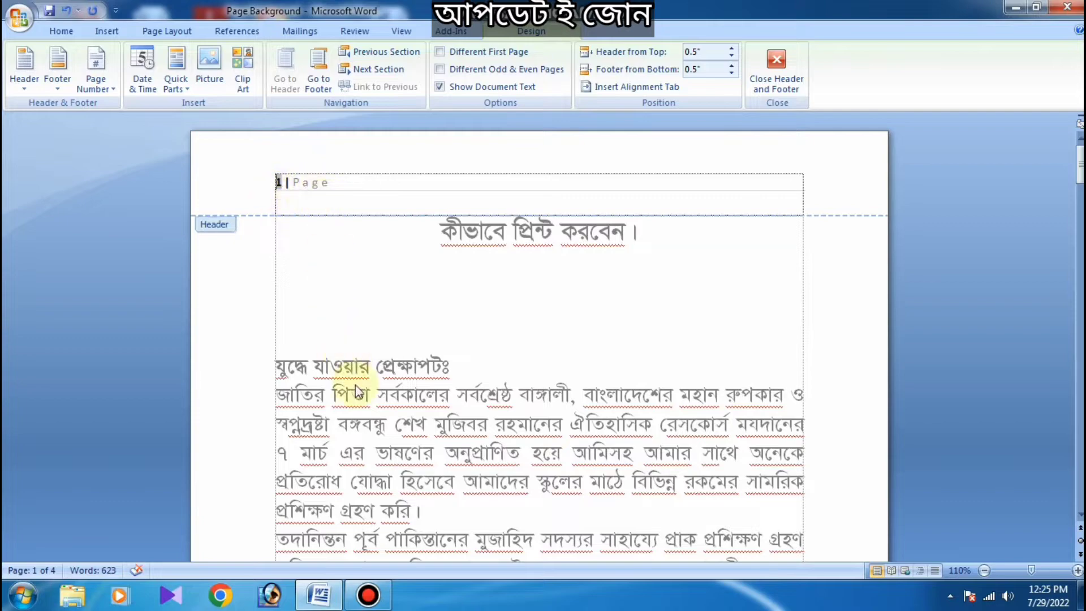
Examine the header page numbers throughout the document and close header and footer editing
scroll(361, 389, down, 6)
scroll(361, 389, down, 4)
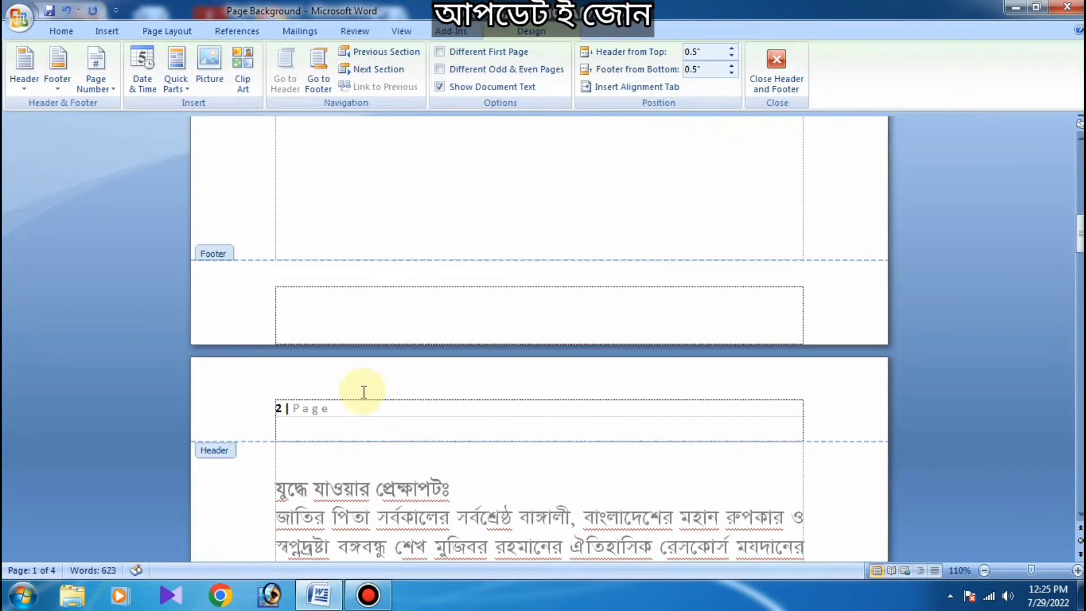
scroll(372, 409, down, 10)
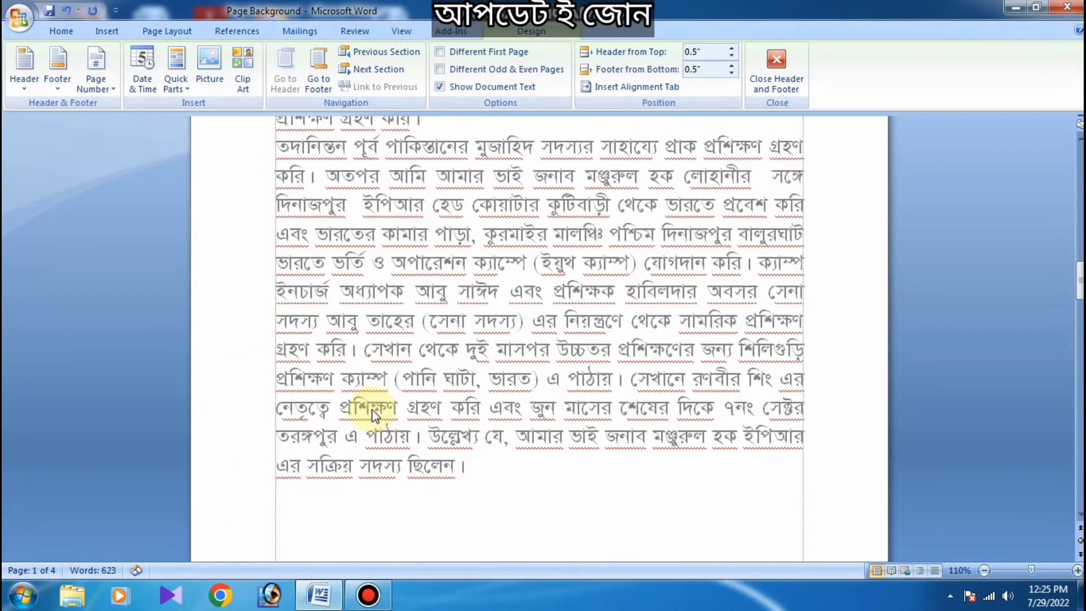
scroll(373, 410, down, 12)
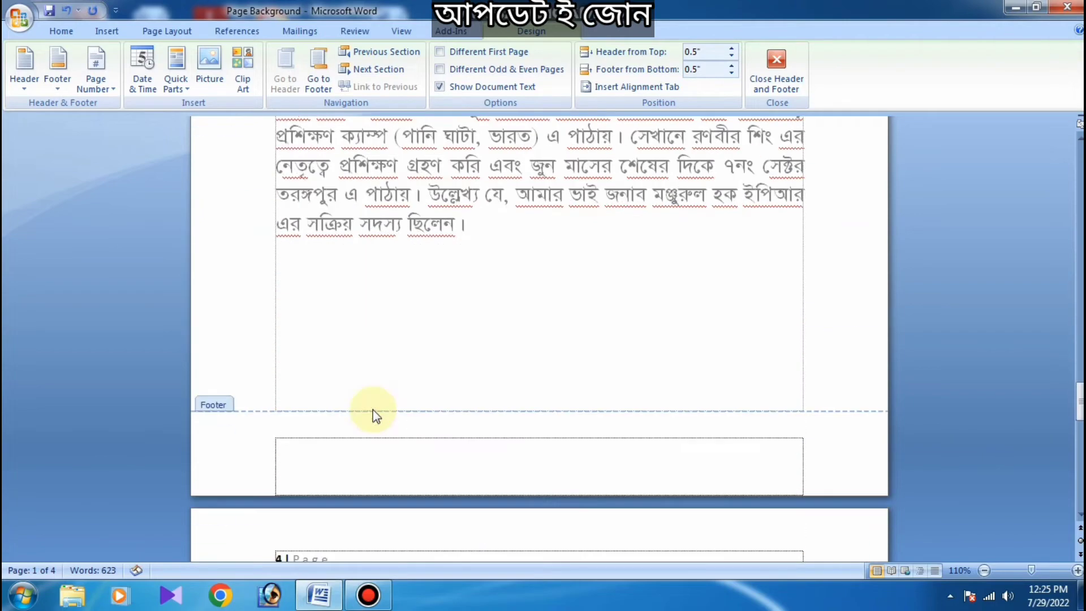
scroll(373, 409, down, 8)
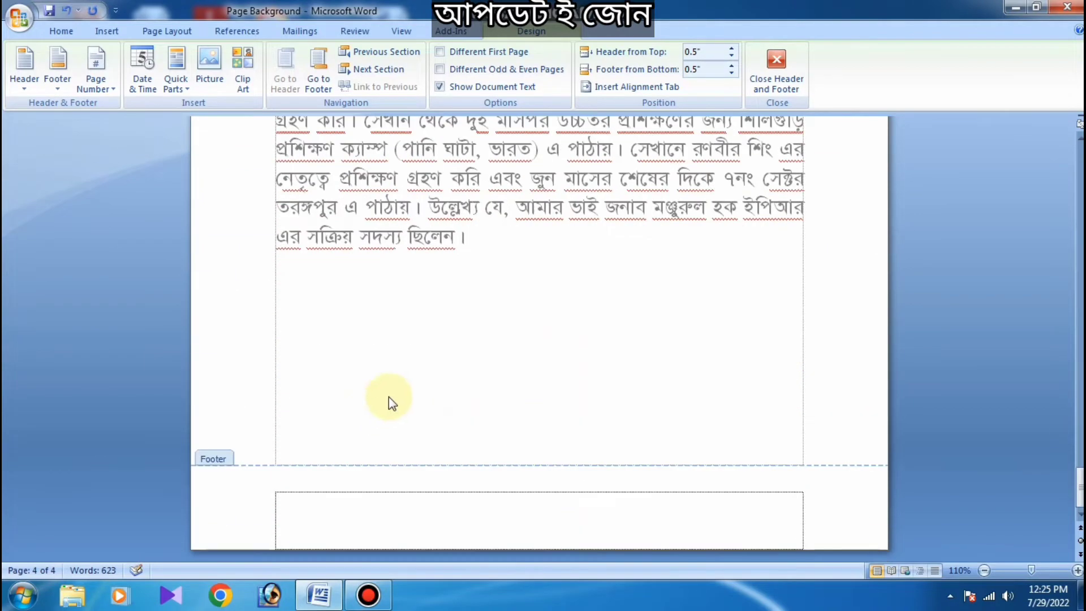
scroll(389, 399, up, 2)
scroll(400, 303, up, 2)
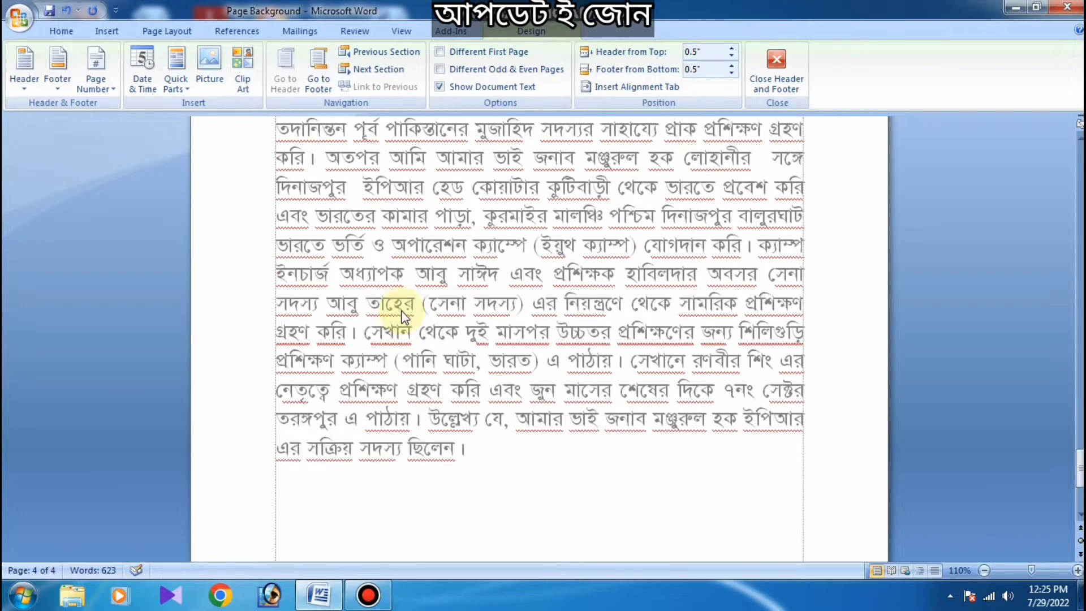
click(778, 85)
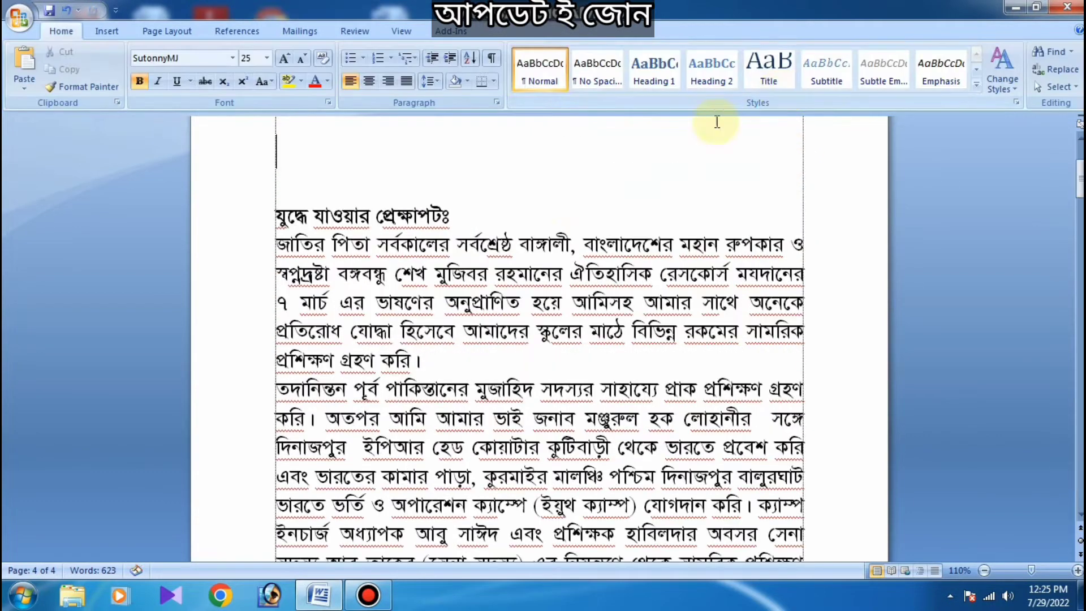
scroll(400, 308, up, 2)
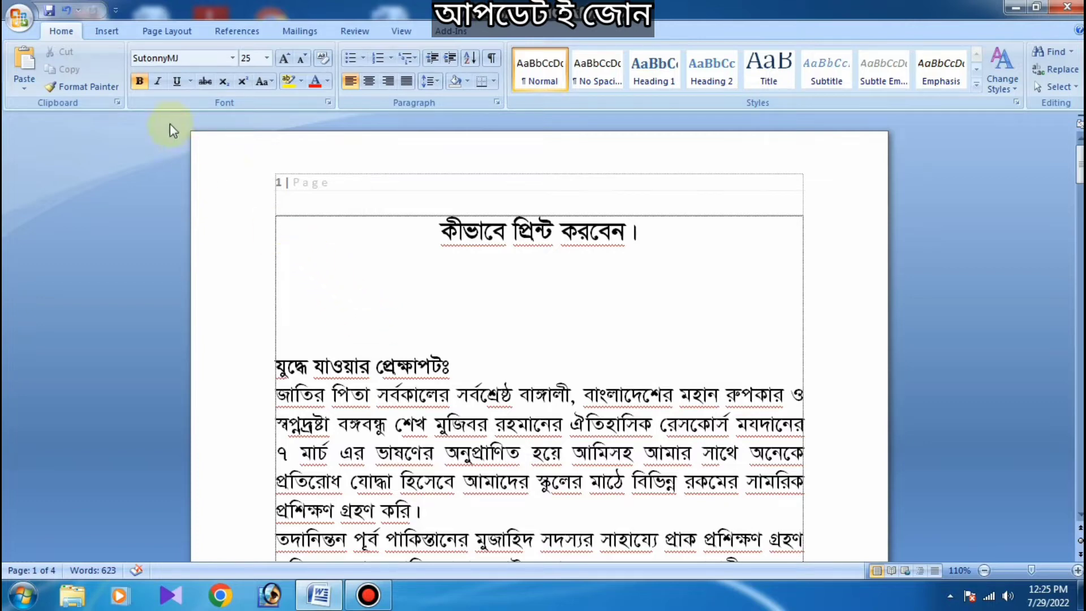
Remove the Accent Bar 1 page numbers from the document's headers
click(107, 31)
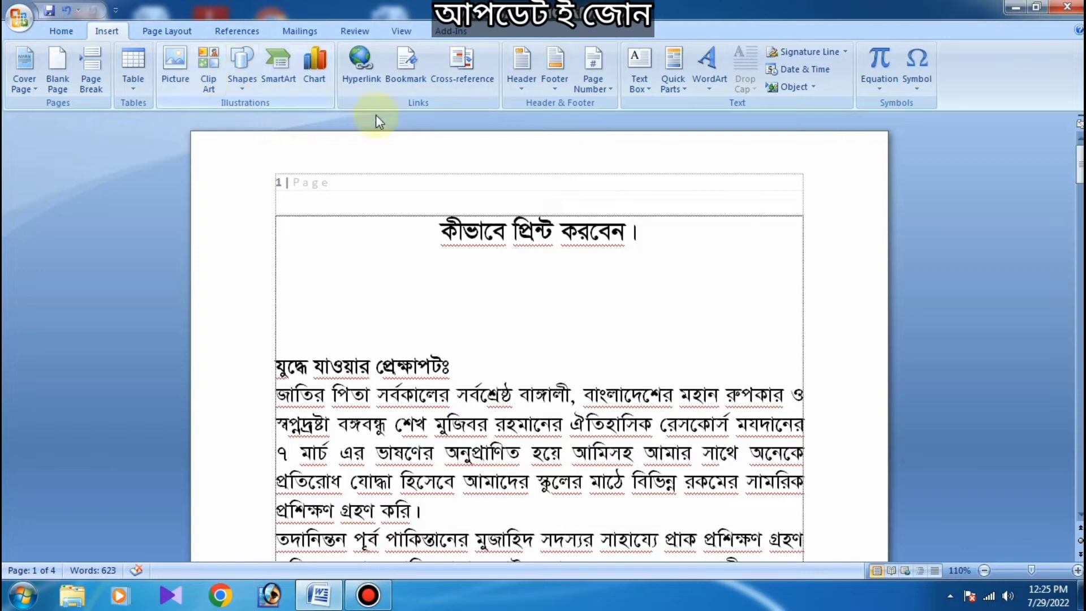
click(591, 91)
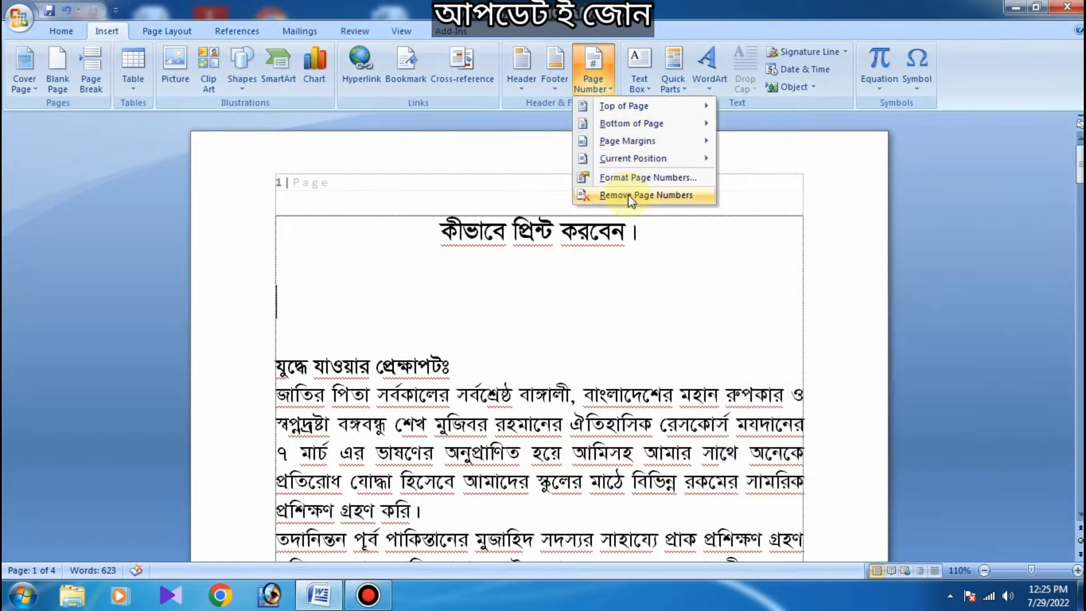
click(630, 196)
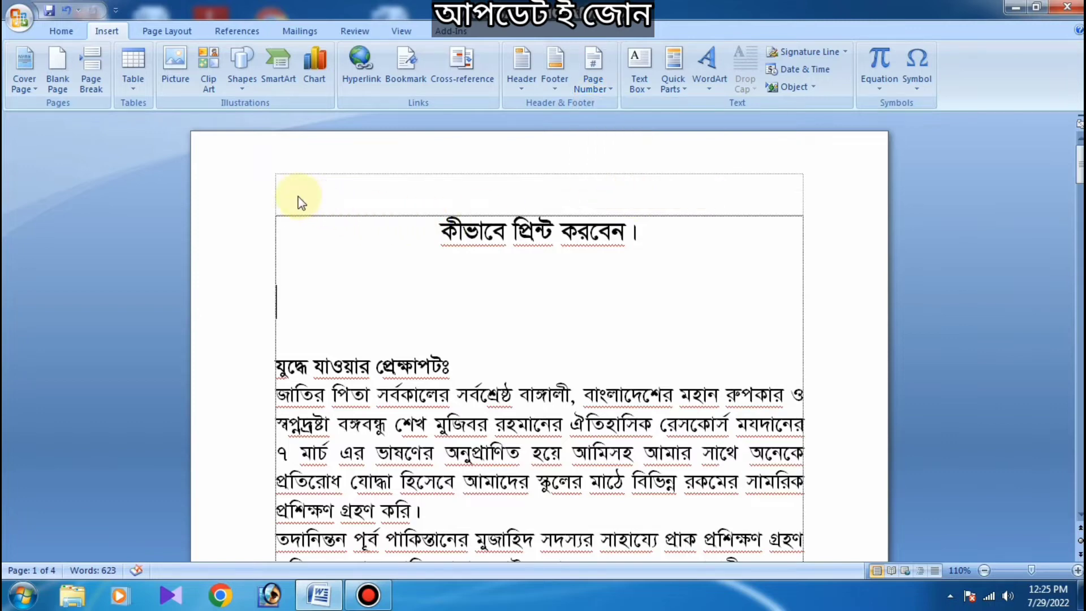
Insert page numbers at the bottom of the pages in the Page X of Y style Bold Numbers 2
click(605, 81)
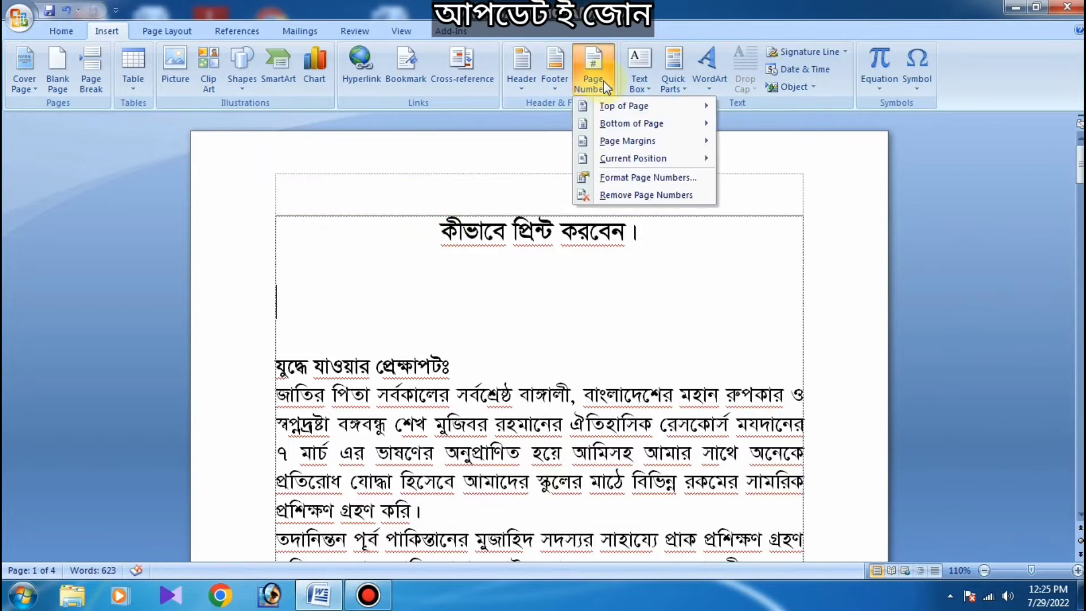
mouse_move(622, 107)
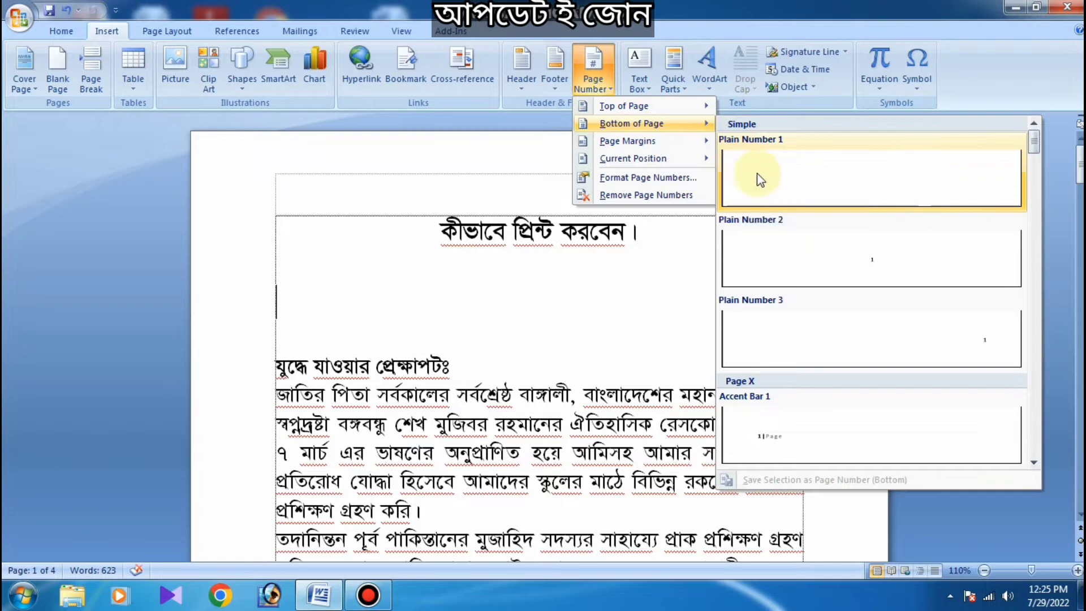
scroll(772, 431, down, 3)
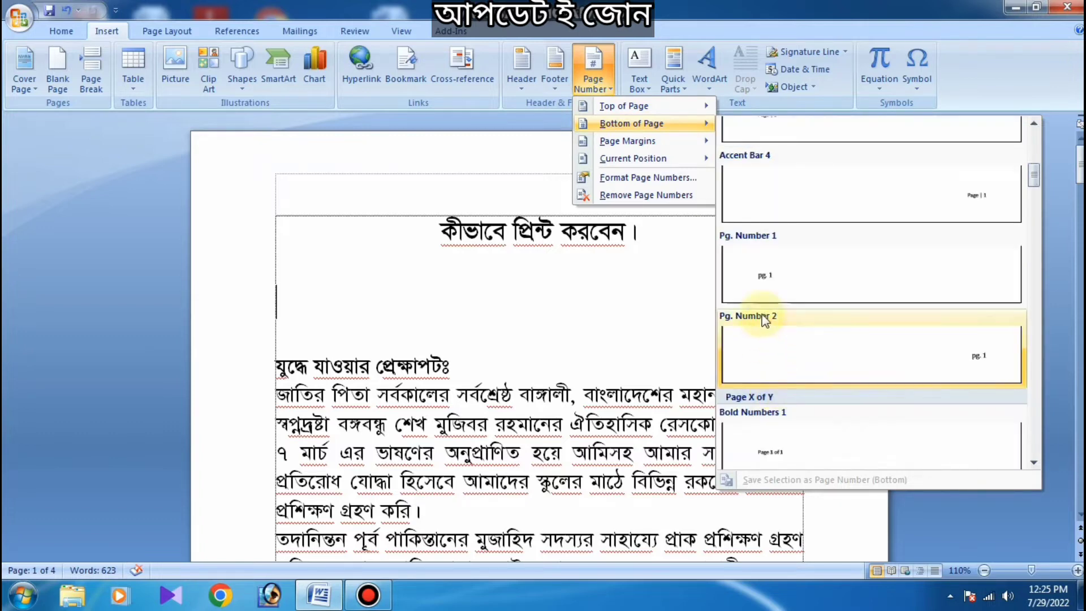
scroll(764, 310, up, 3)
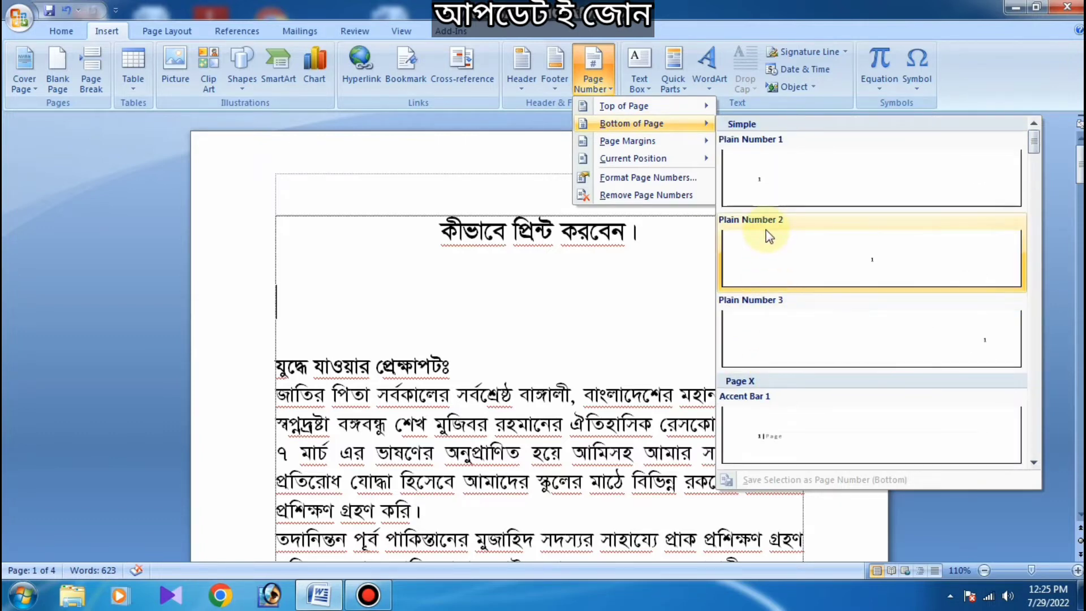
scroll(769, 235, down, 5)
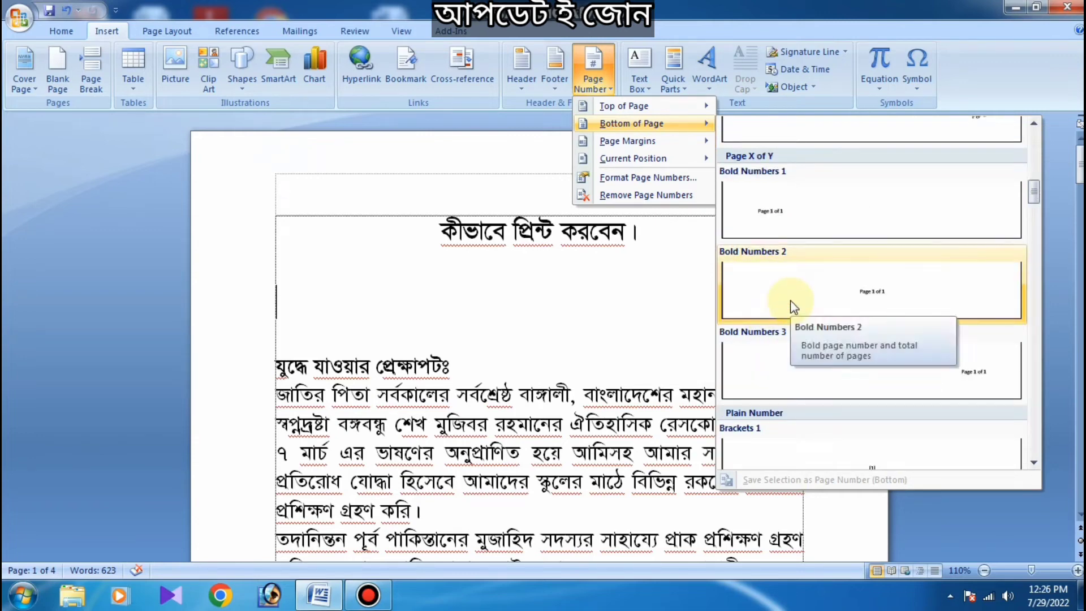
click(837, 292)
Check the centred footer page numbers throughout the document and close header and footer editing
scroll(504, 381, down, 2)
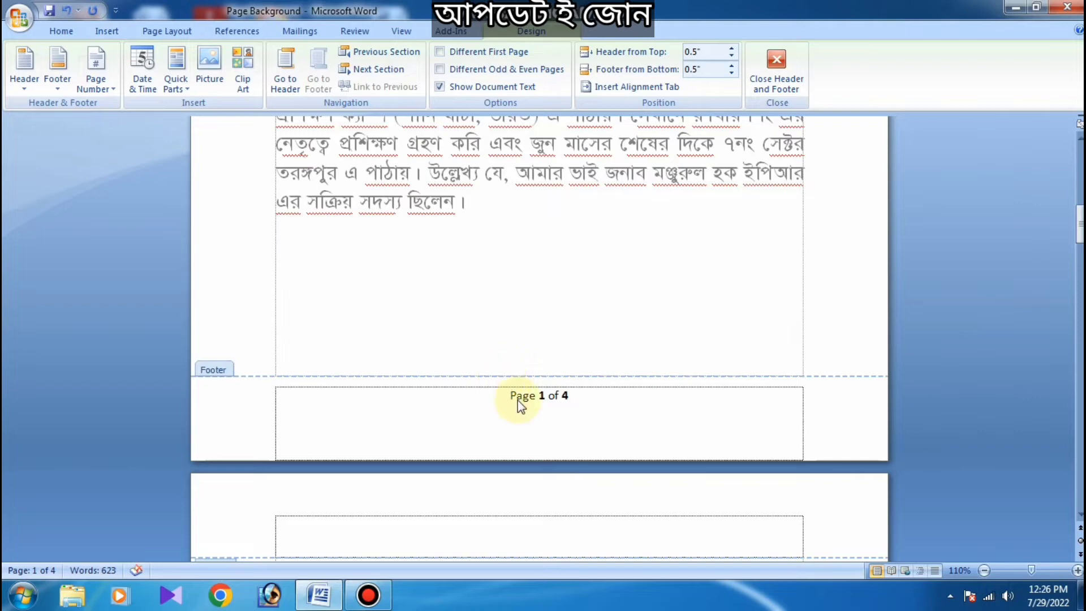
scroll(552, 409, down, 2)
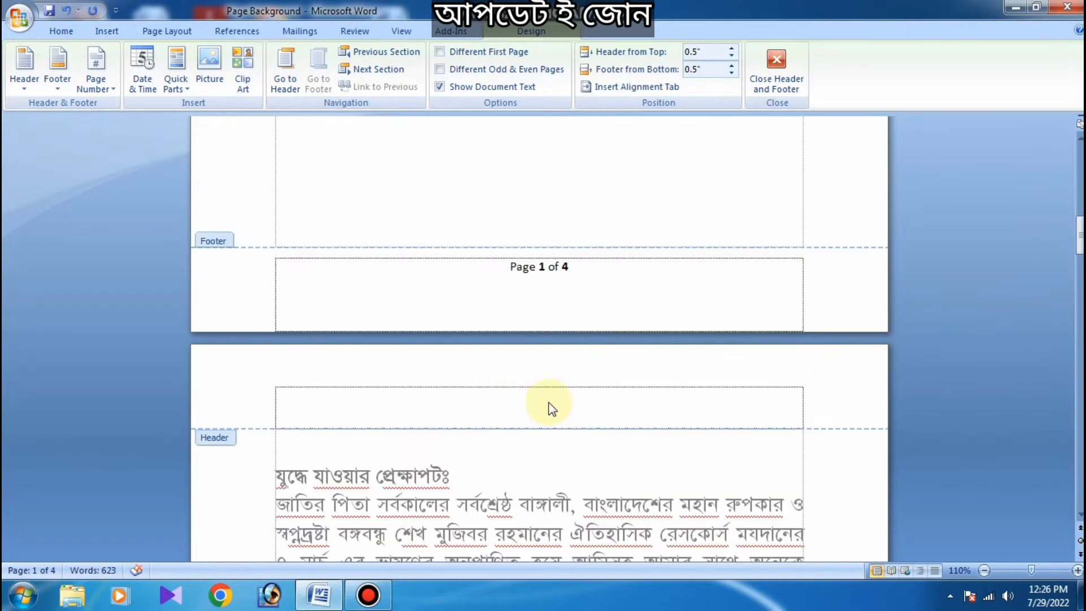
scroll(549, 385, down, 10)
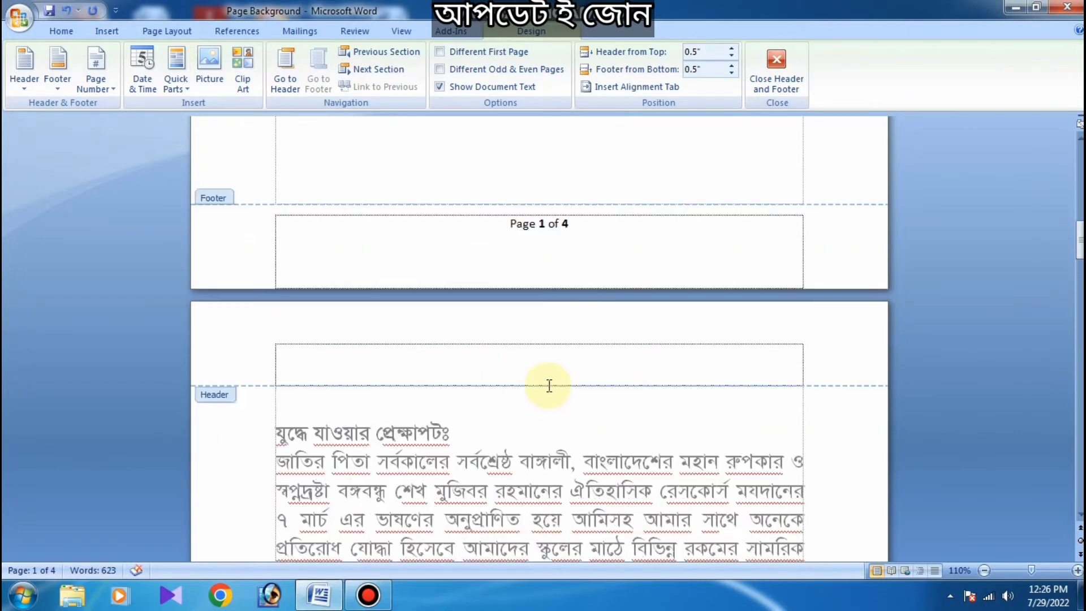
scroll(549, 386, down, 10)
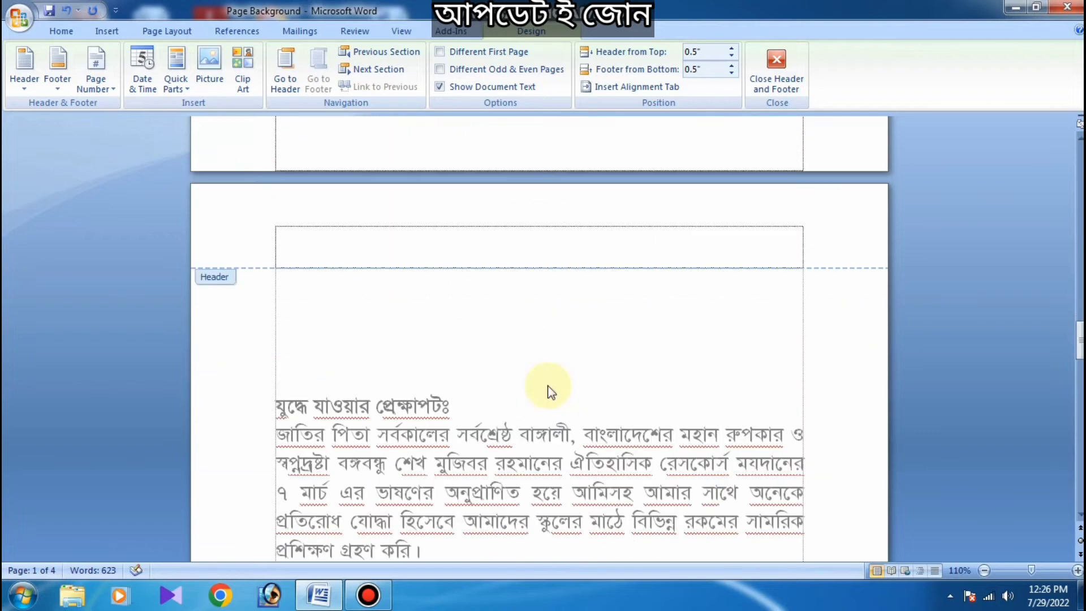
scroll(548, 385, down, 10)
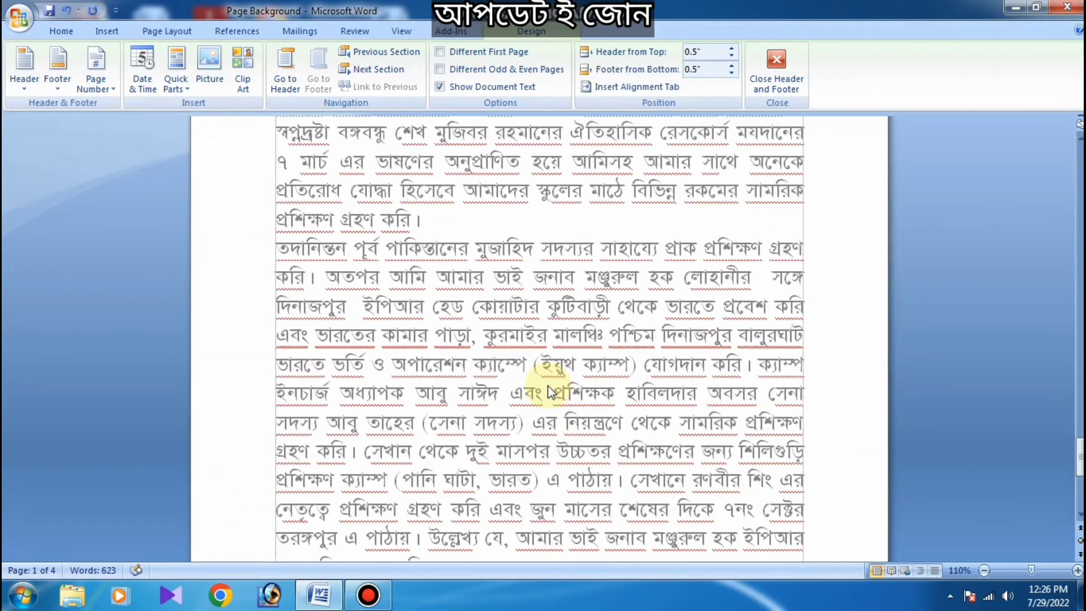
scroll(538, 364, up, 6)
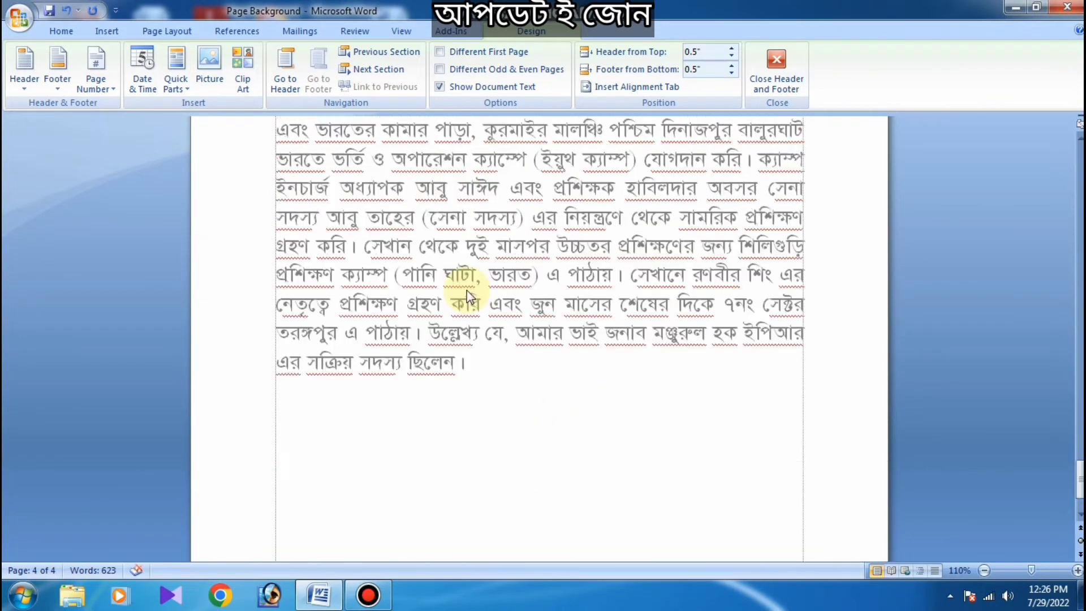
click(774, 73)
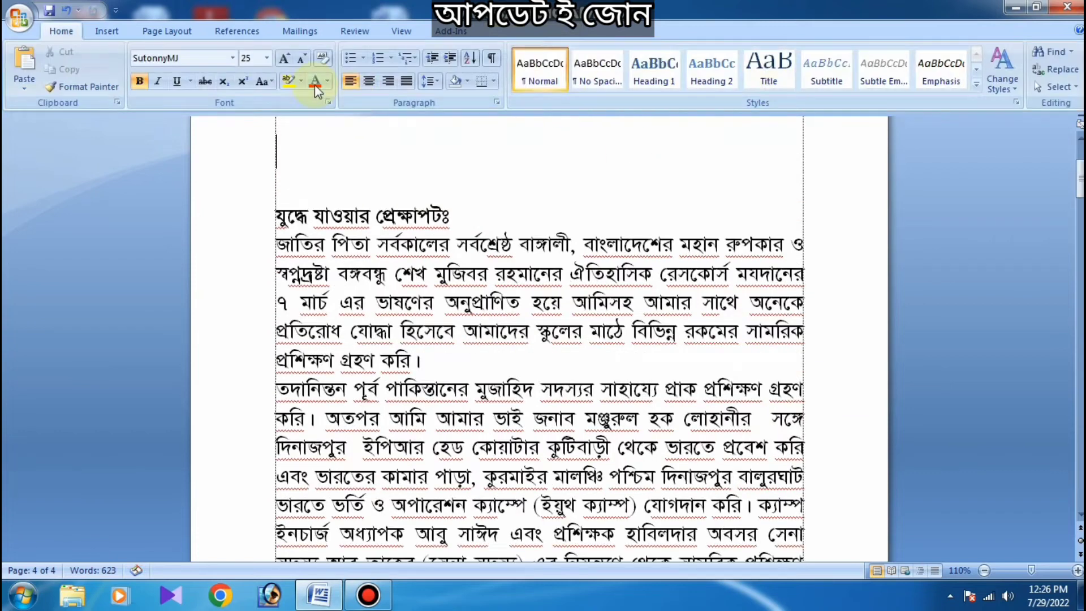
Remove the Bold Numbers 2 page numbers from the footers and check the bottom of the first page
click(106, 31)
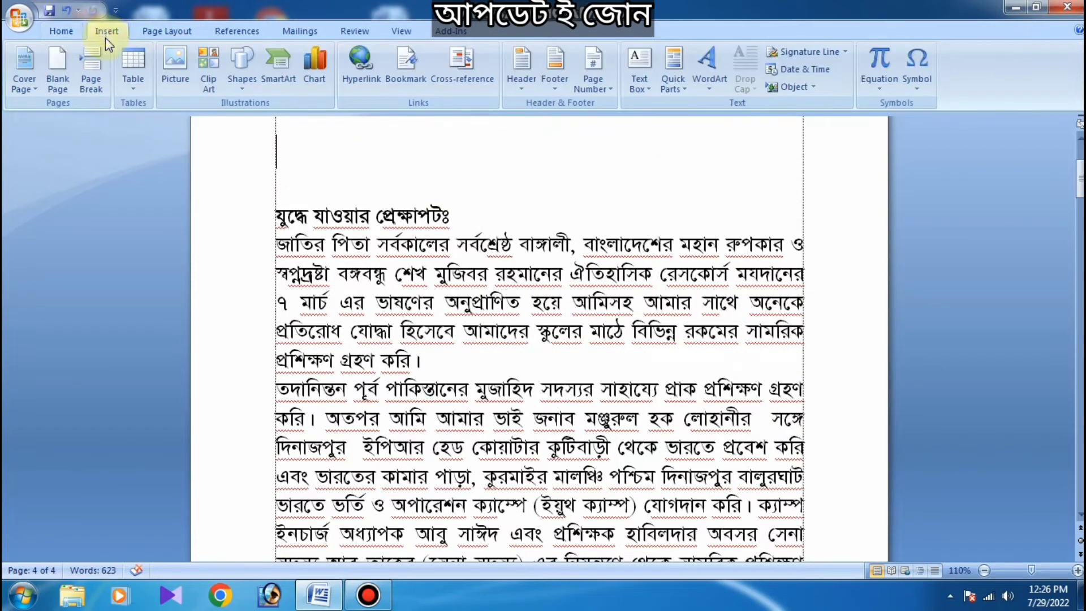
click(592, 73)
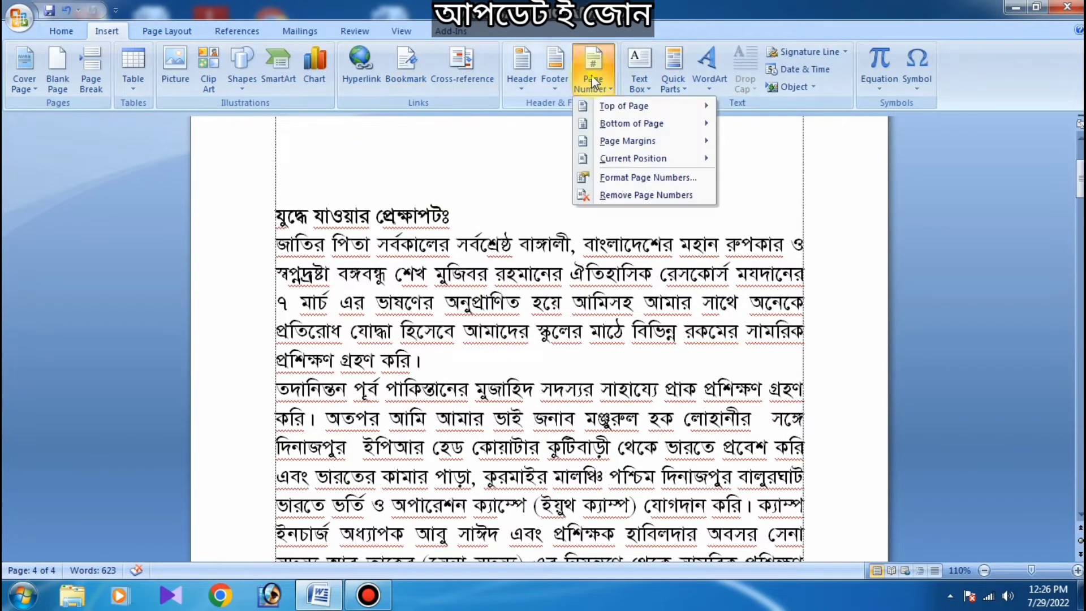
click(633, 197)
scroll(549, 215, down, 5)
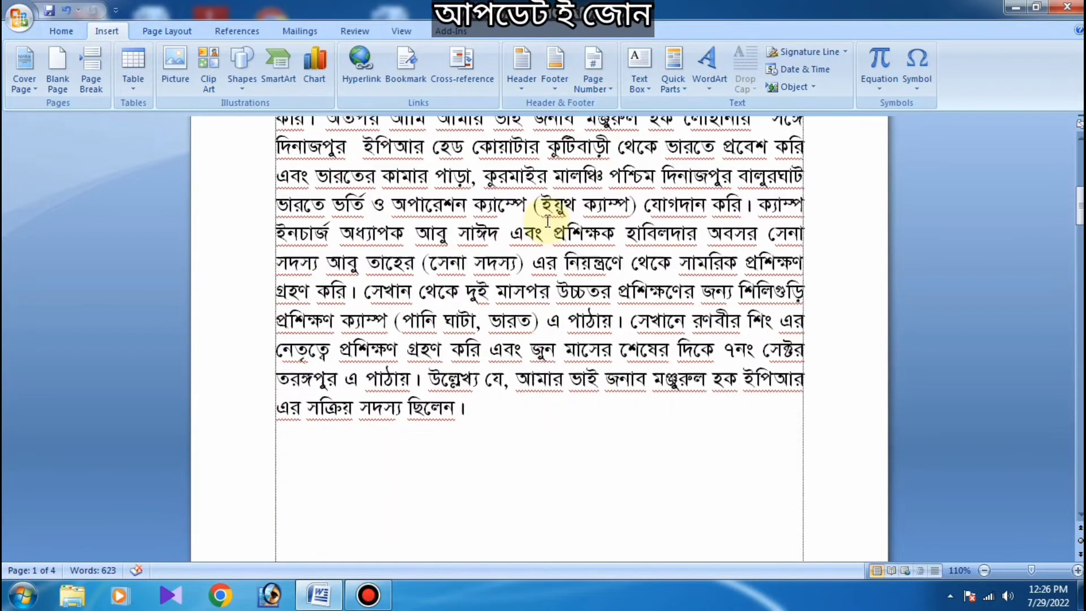
scroll(546, 222, up, 8)
scroll(485, 223, up, 3)
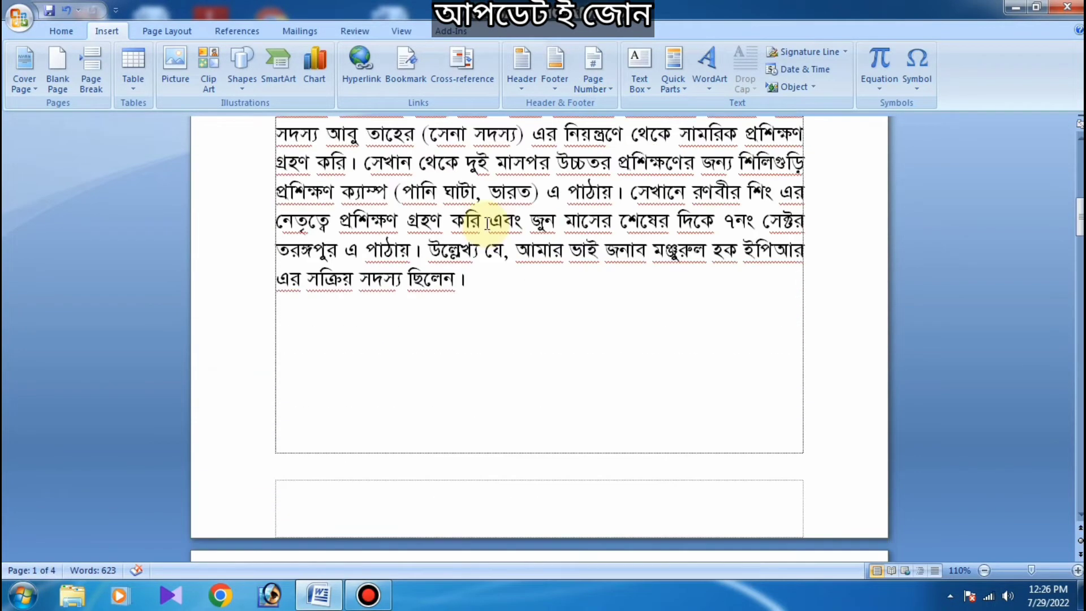
Insert page numbers at the top of the pages in the Page X of Y style Bold Numbers 3 and close header editing
click(595, 89)
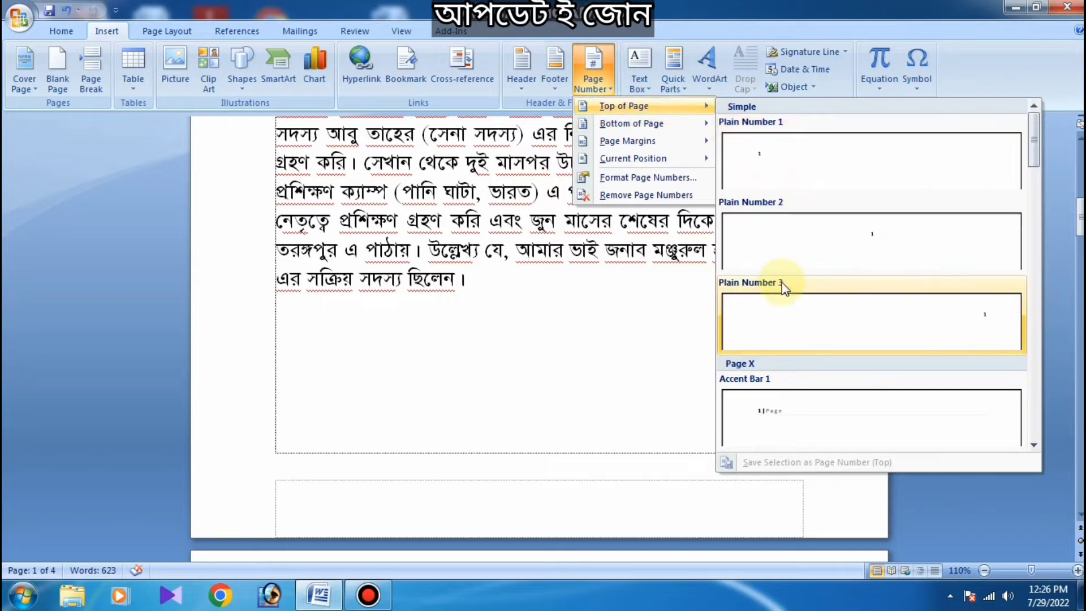
scroll(783, 289, down, 6)
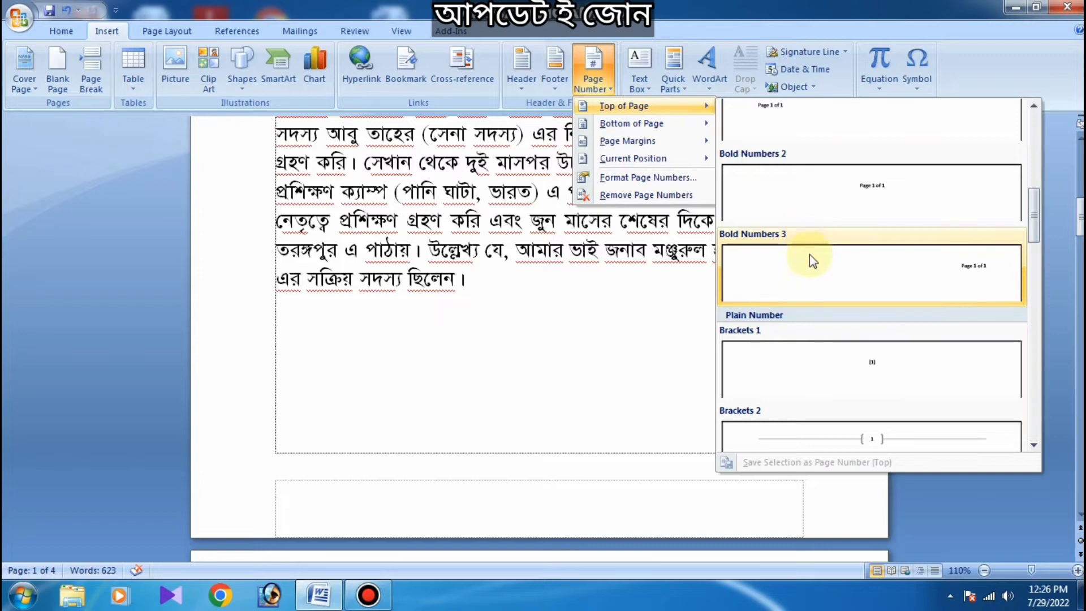
click(809, 272)
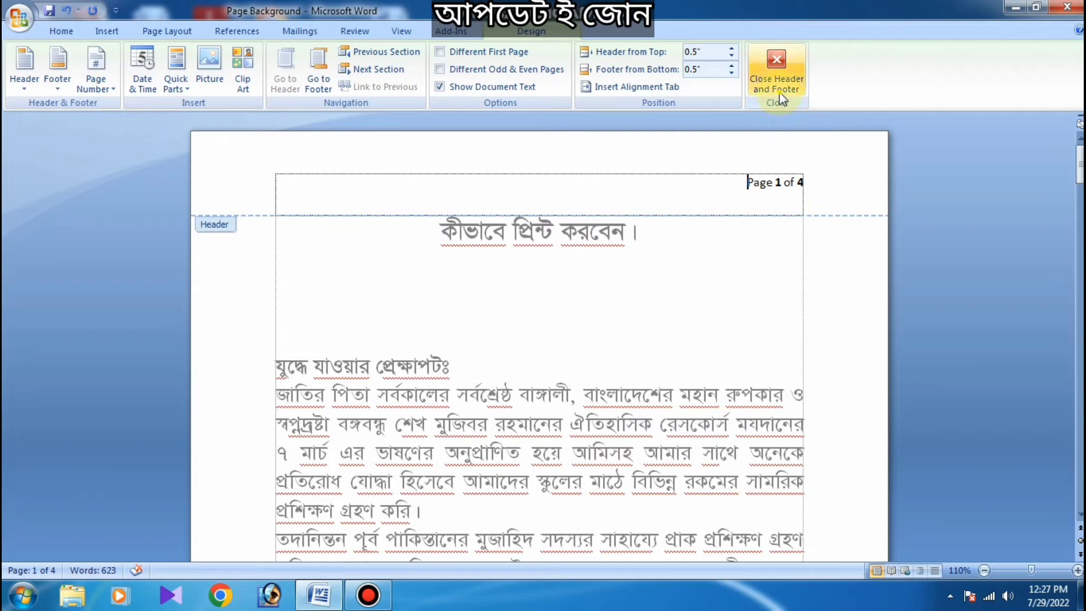
click(776, 77)
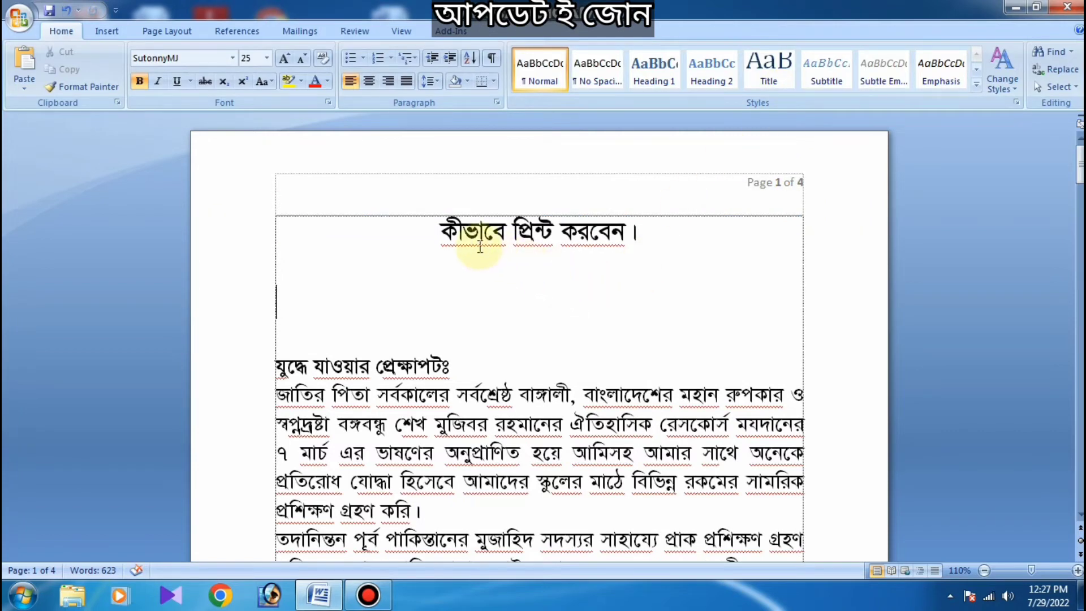
Remove the Bold Numbers 3 page numbers from the document's headers
click(107, 33)
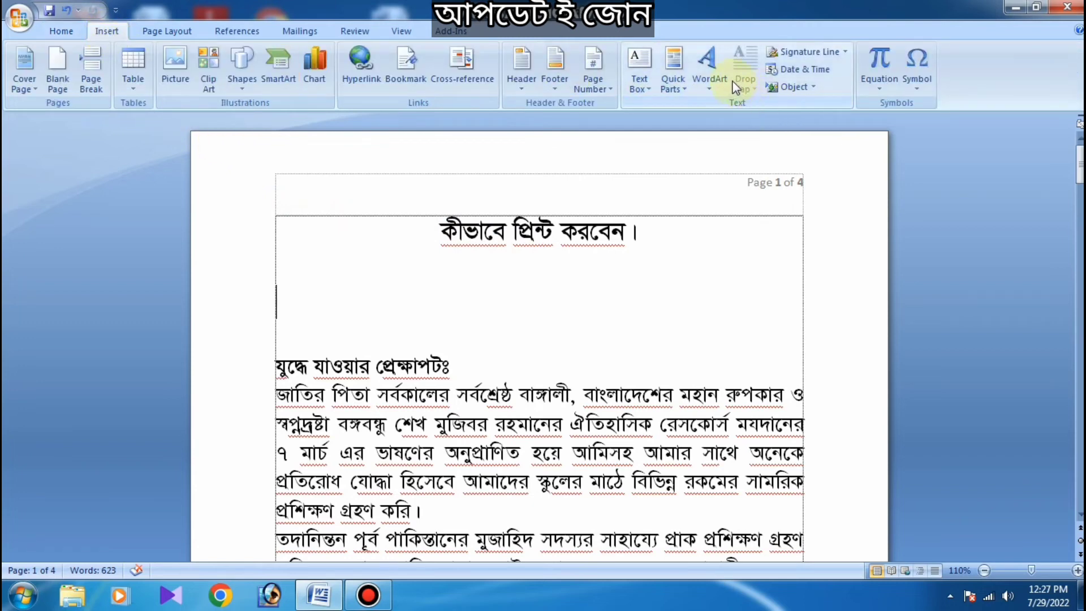
click(593, 88)
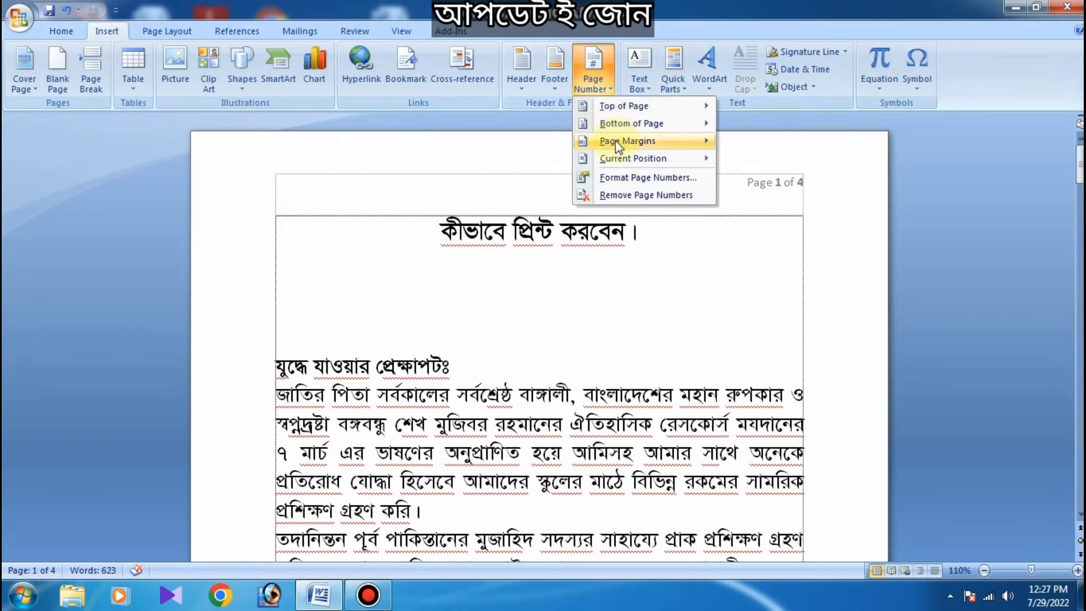
click(626, 194)
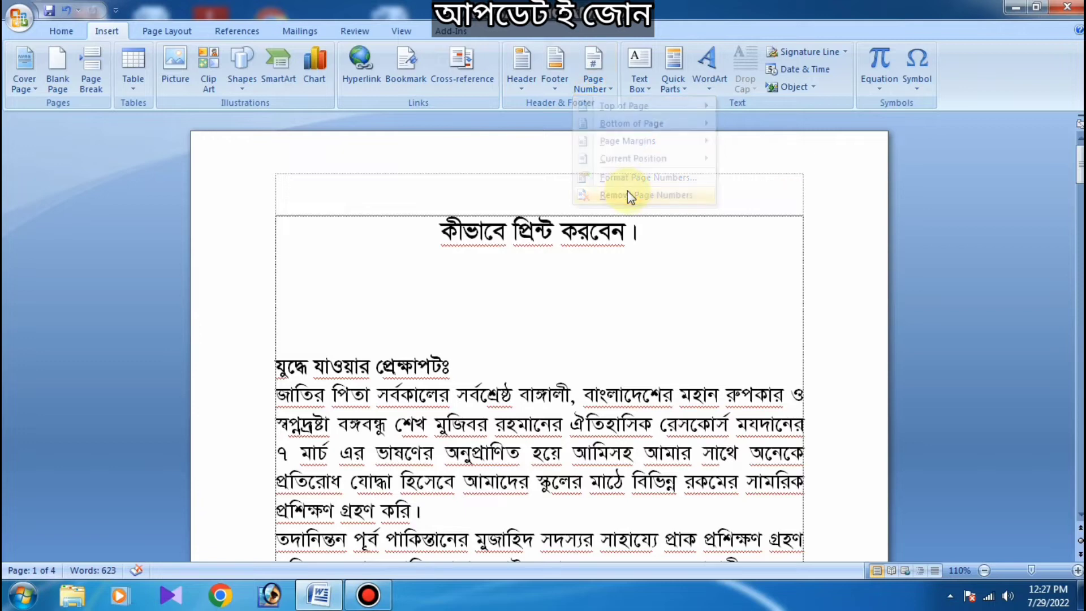
Set the page number format to lowercase letters (a, b, c, ...)
click(592, 85)
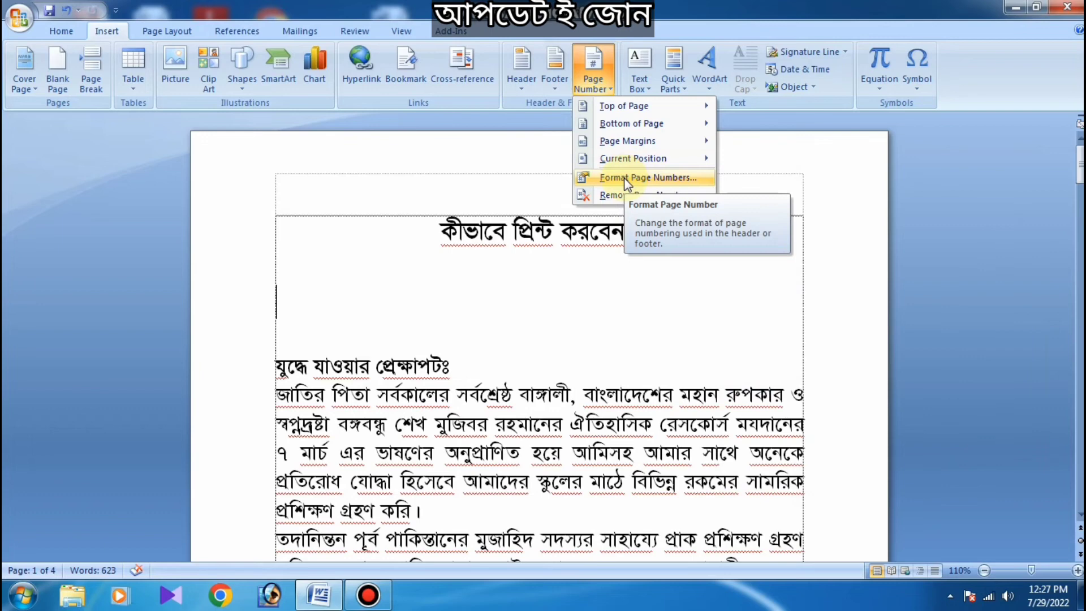
click(626, 179)
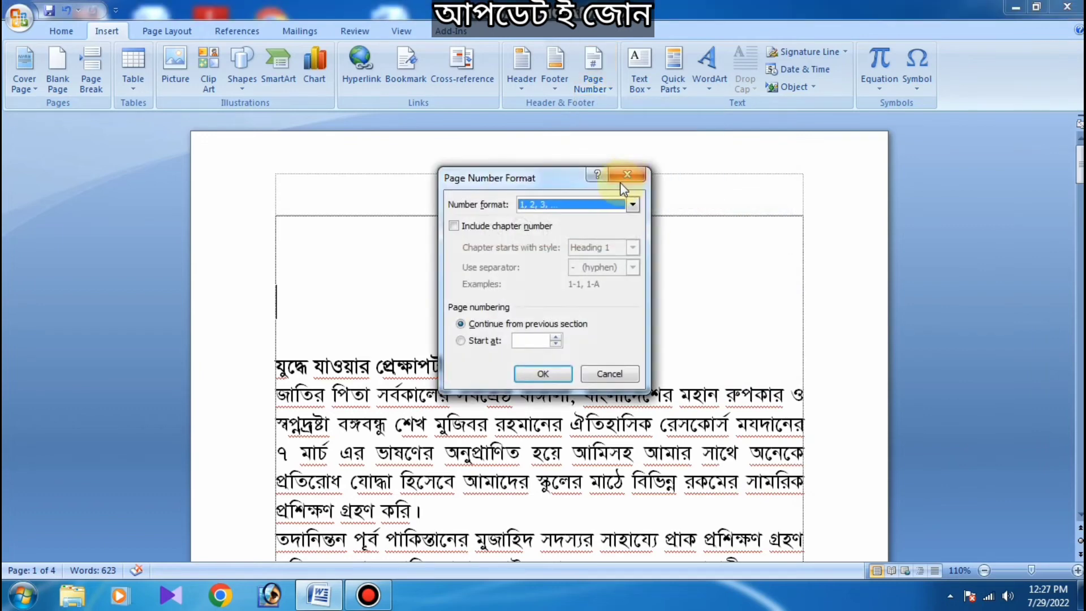
click(549, 205)
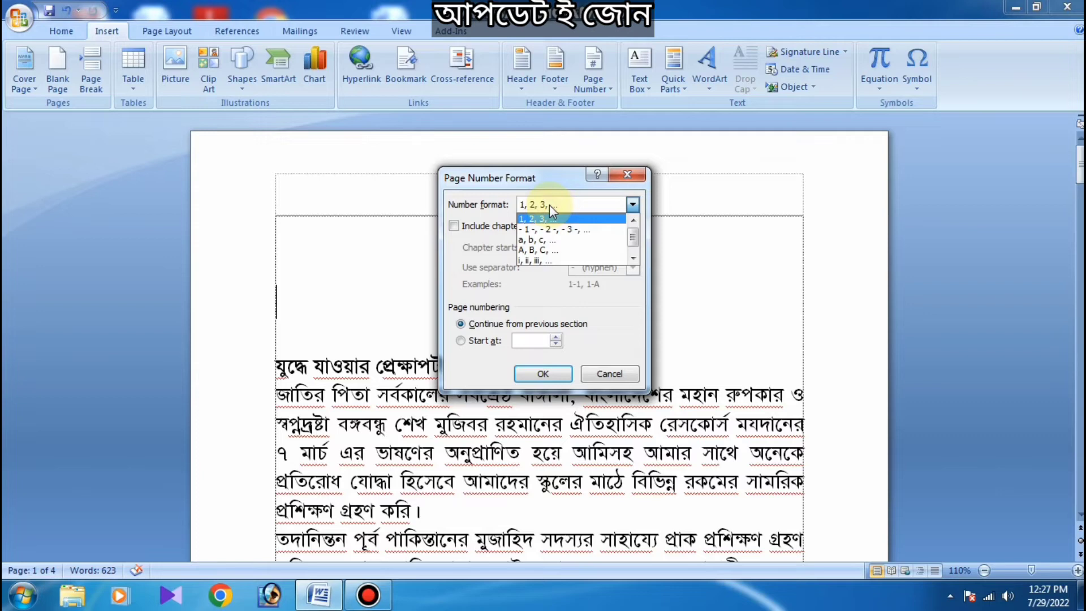
click(552, 240)
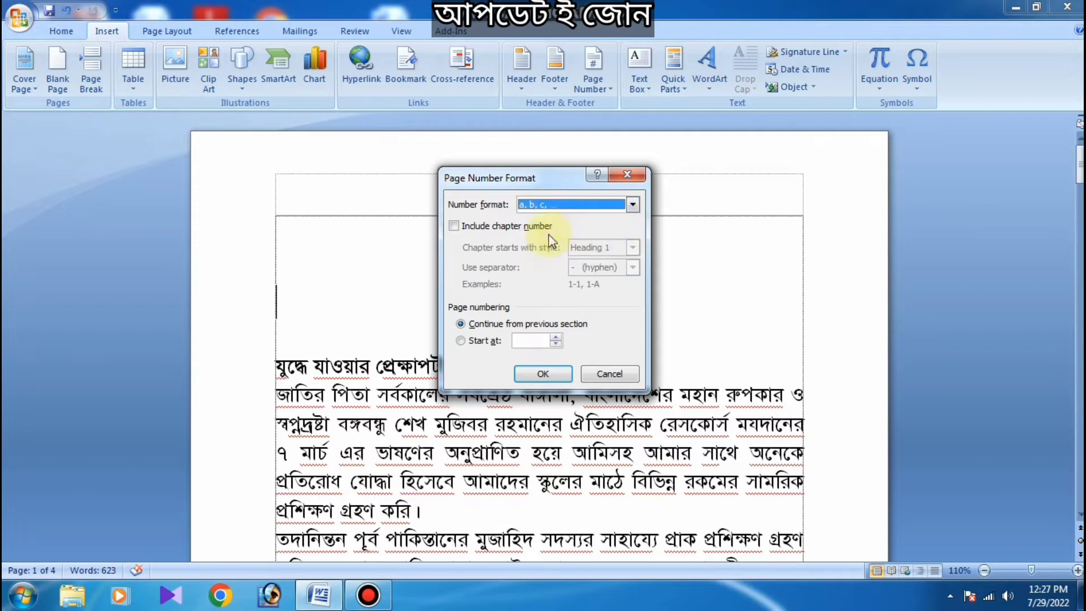
click(543, 375)
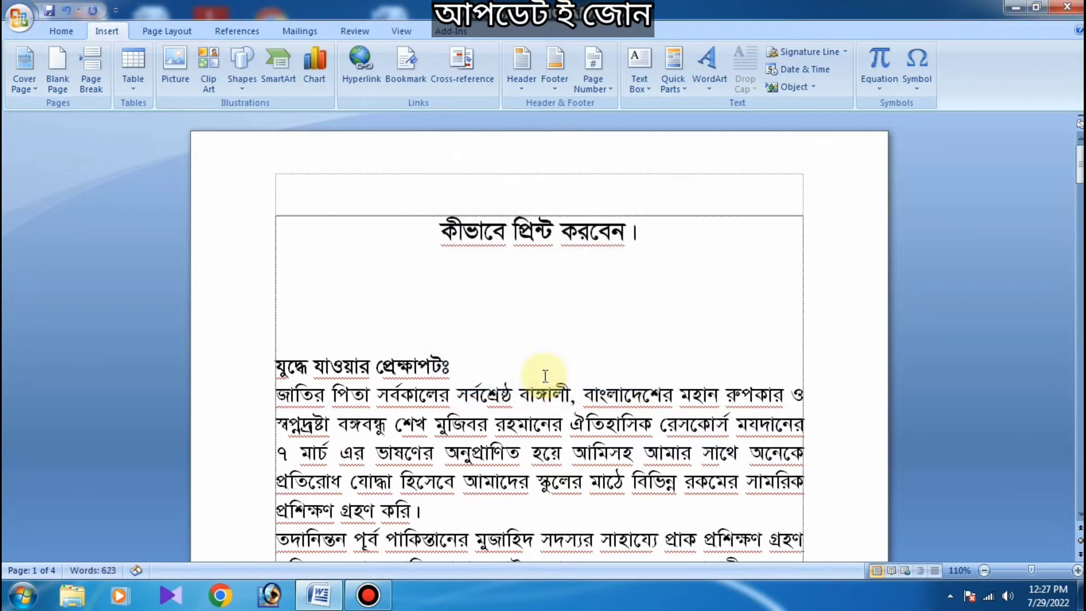
Insert page numbers at the bottom of the pages in the Plain Number 1 style
click(595, 71)
mouse_move(660, 109)
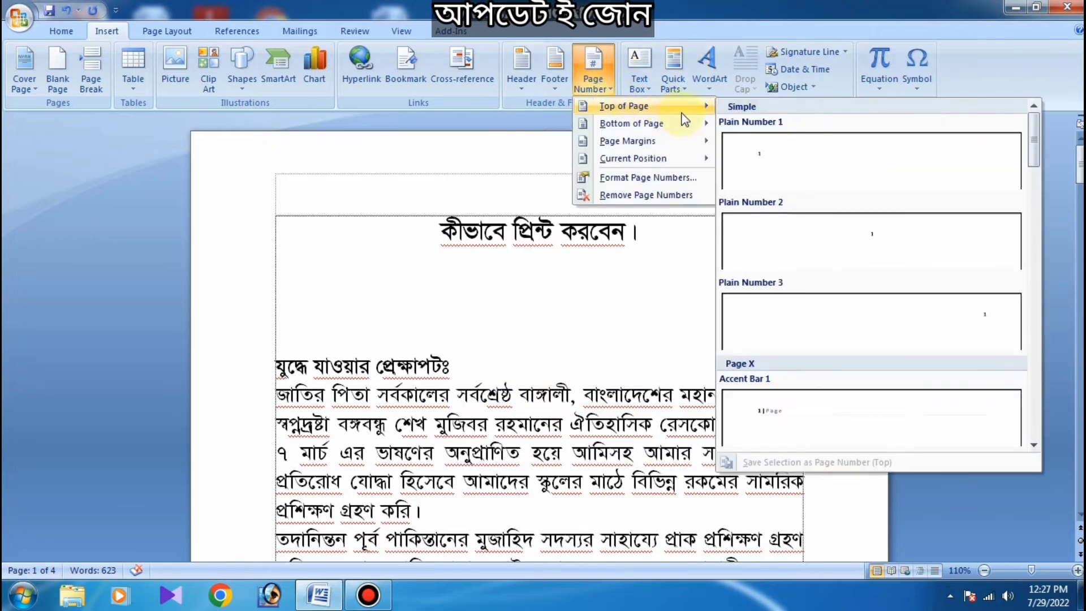
mouse_move(679, 137)
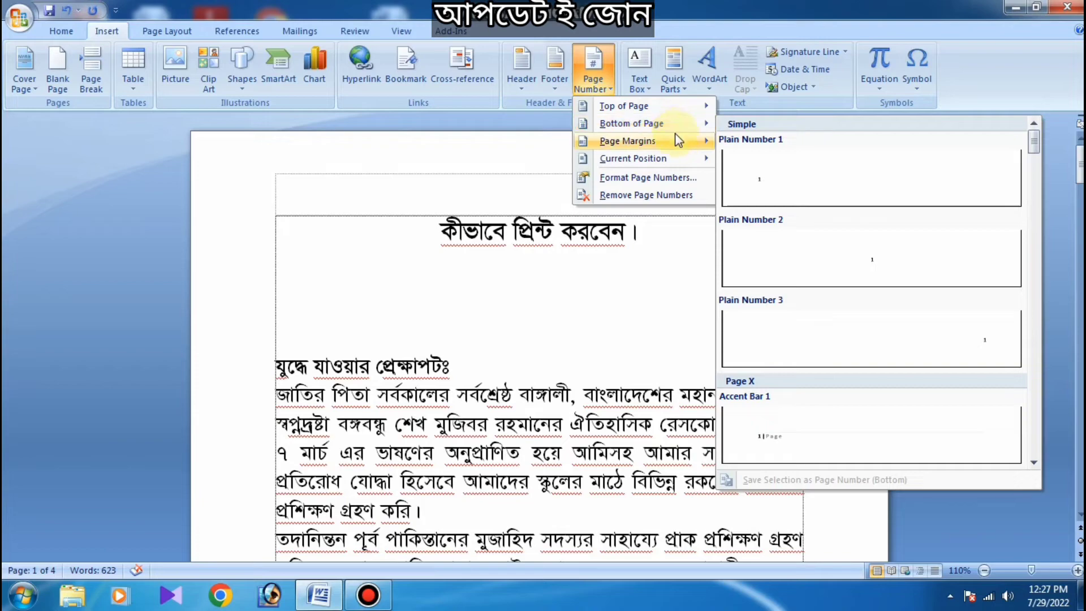
click(761, 175)
scroll(588, 198, up, 5)
scroll(586, 195, up, 3)
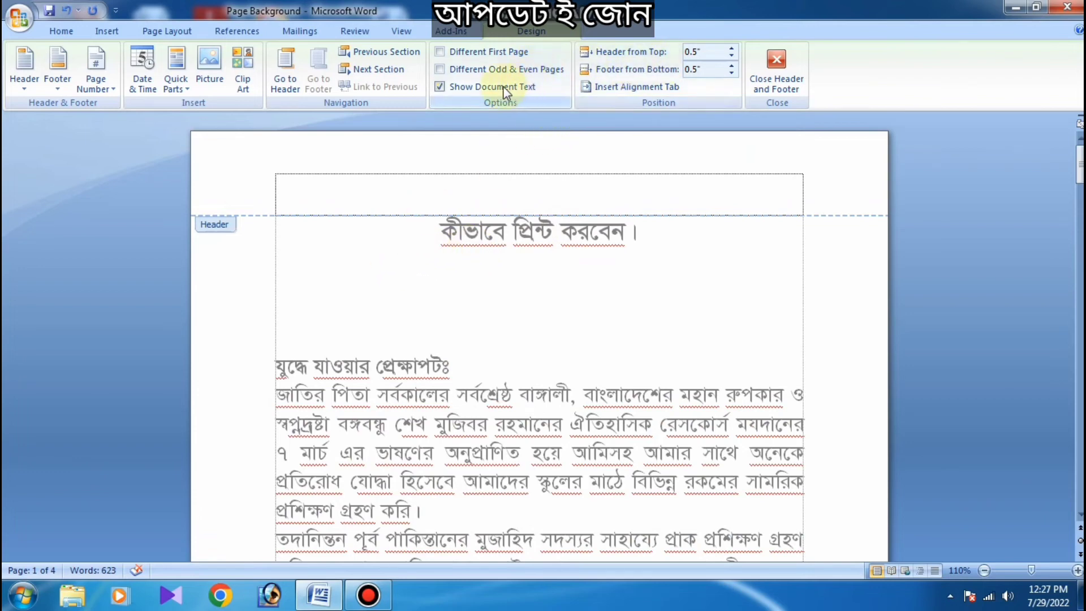
Insert Circle style page numbers at the top of the pages, check them through the document and close header and footer editing
click(102, 32)
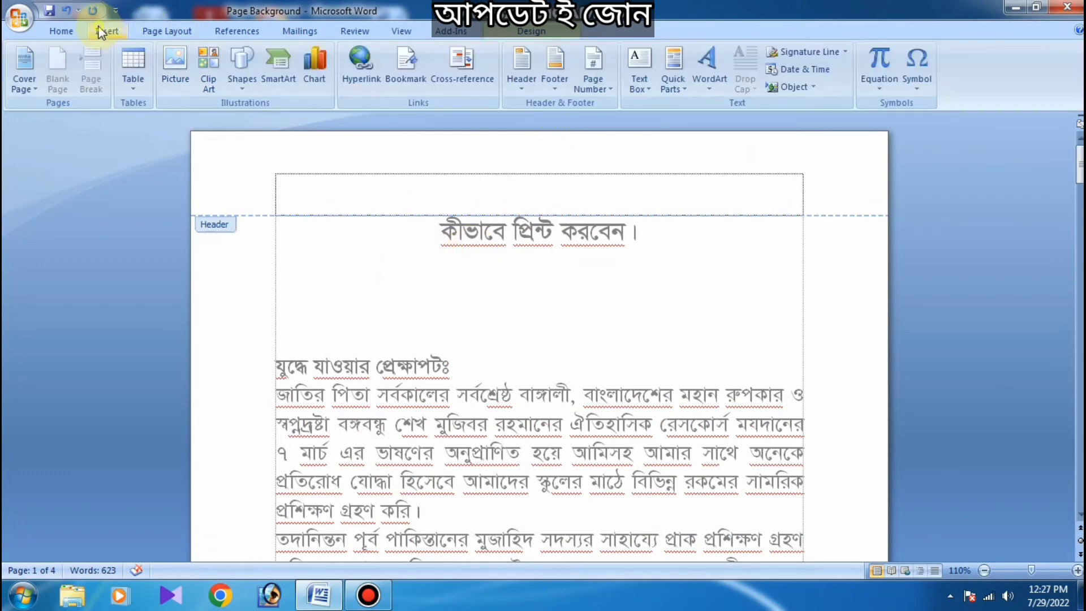
click(590, 74)
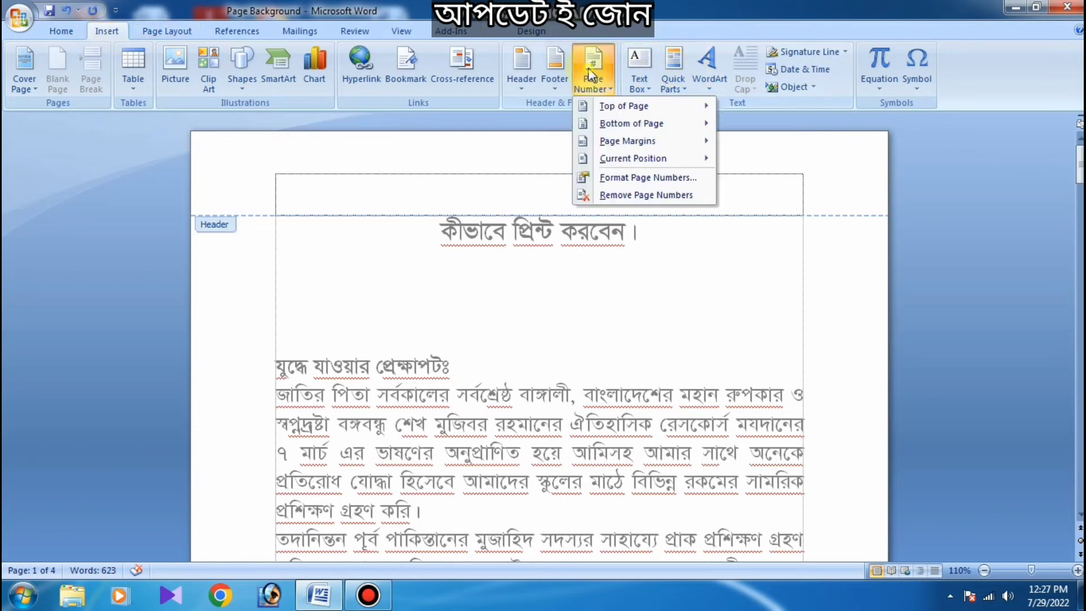
mouse_move(633, 106)
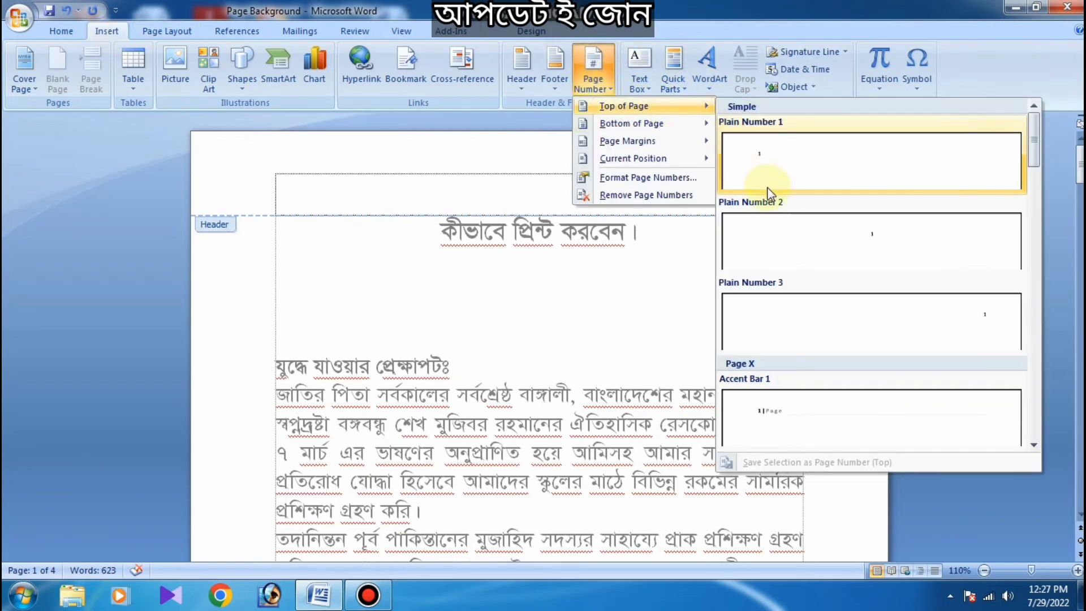
scroll(768, 192, down, 10)
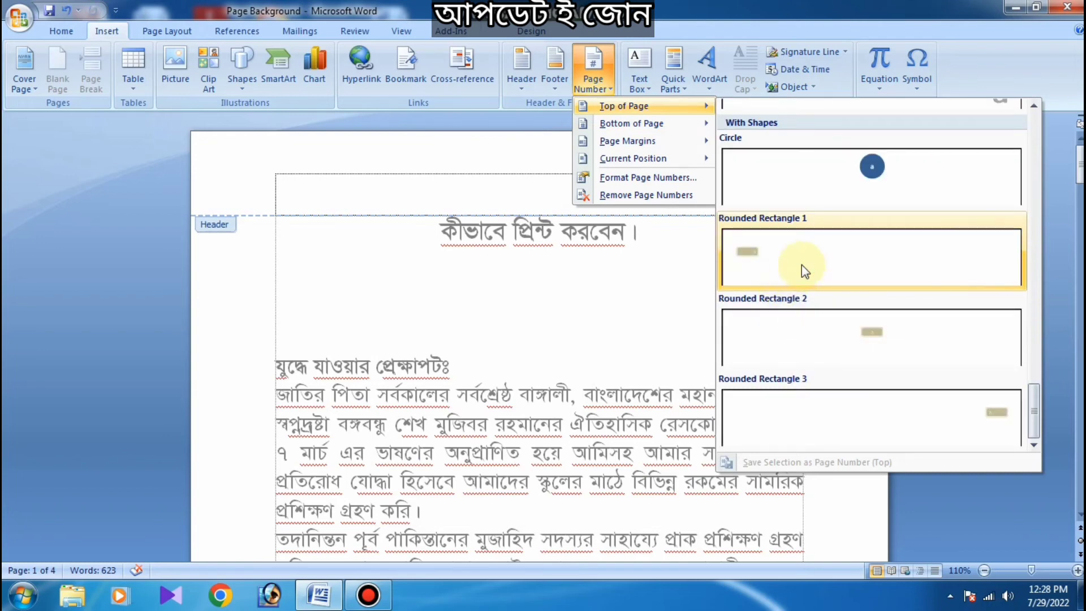
click(817, 185)
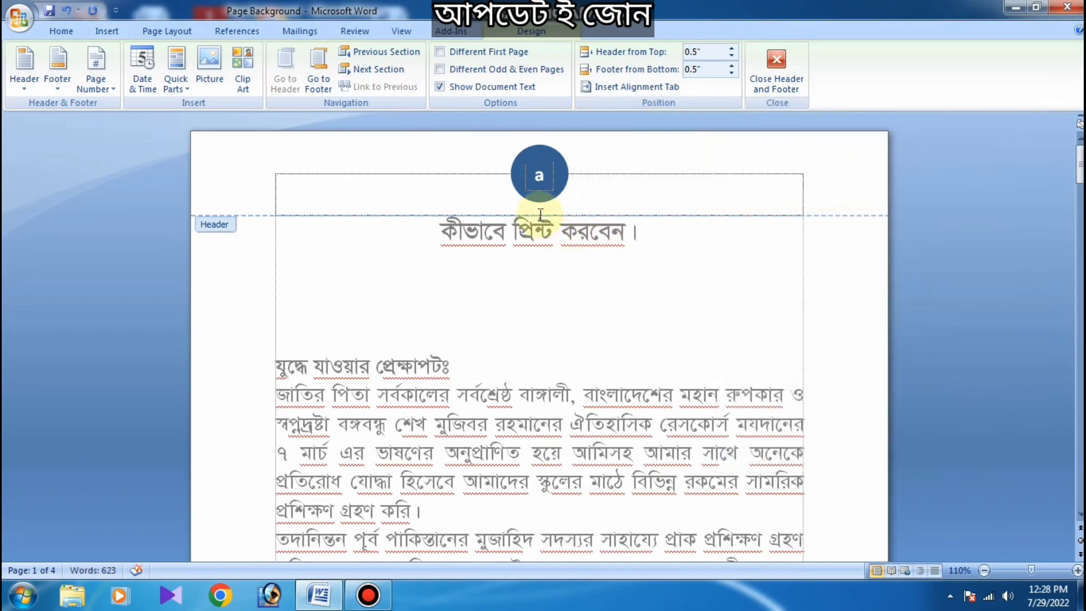
scroll(543, 257, down, 3)
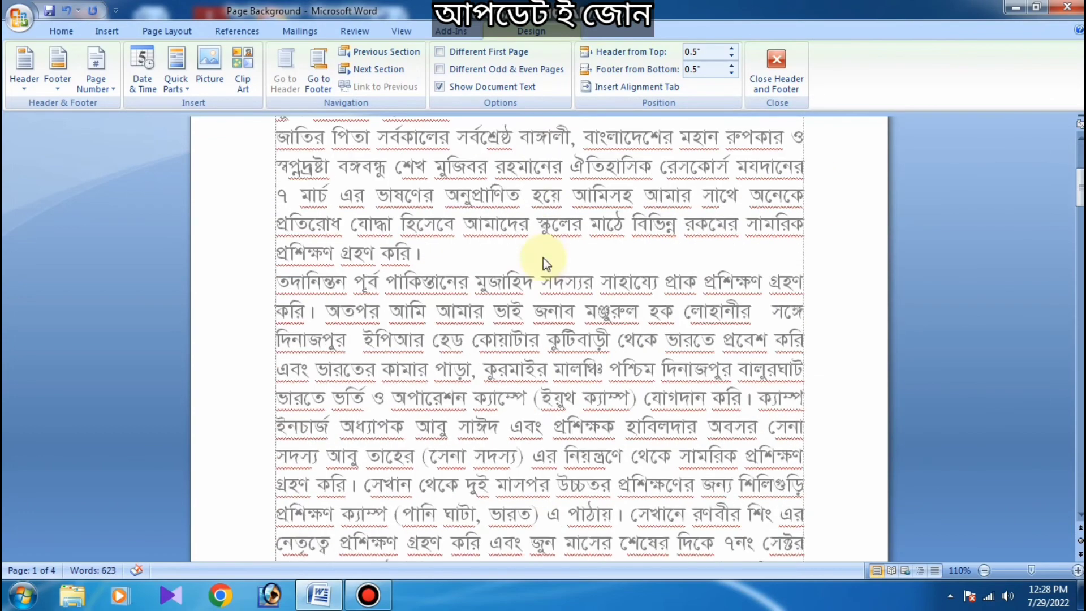
scroll(541, 282, down, 15)
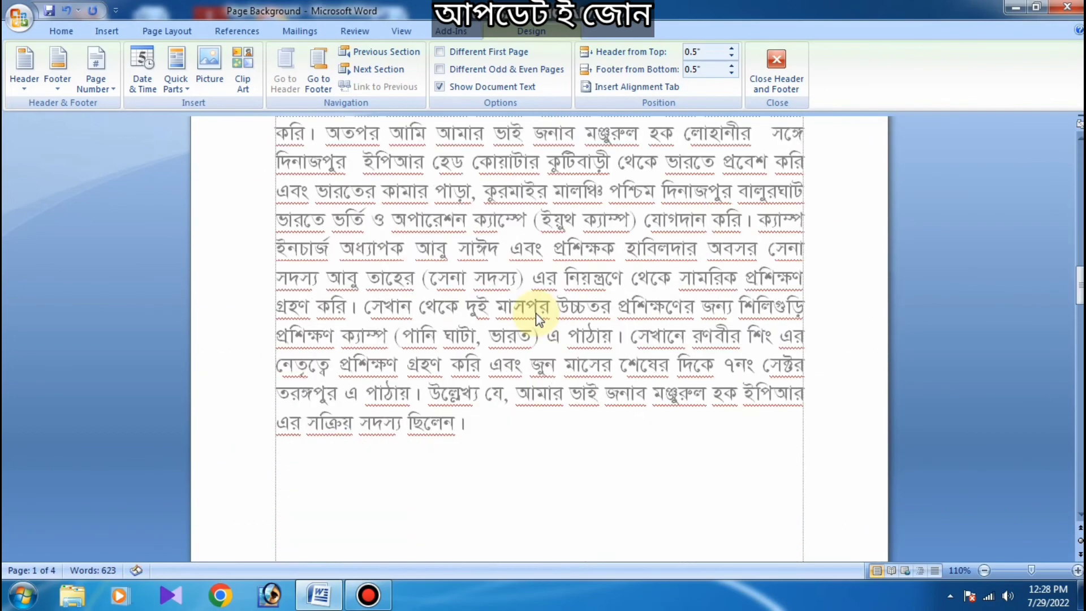
scroll(536, 314, down, 8)
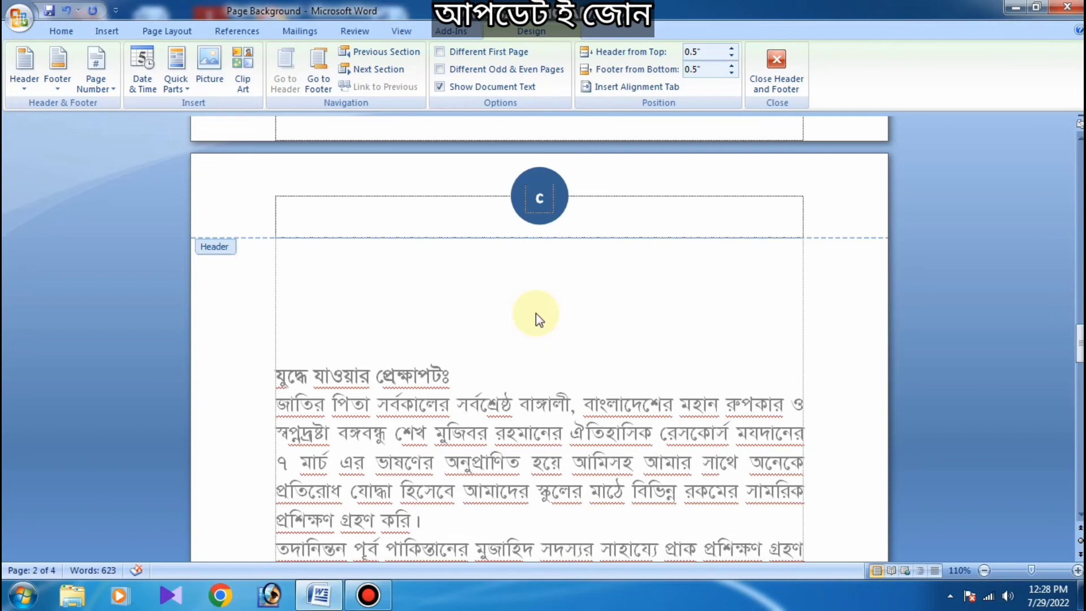
click(776, 83)
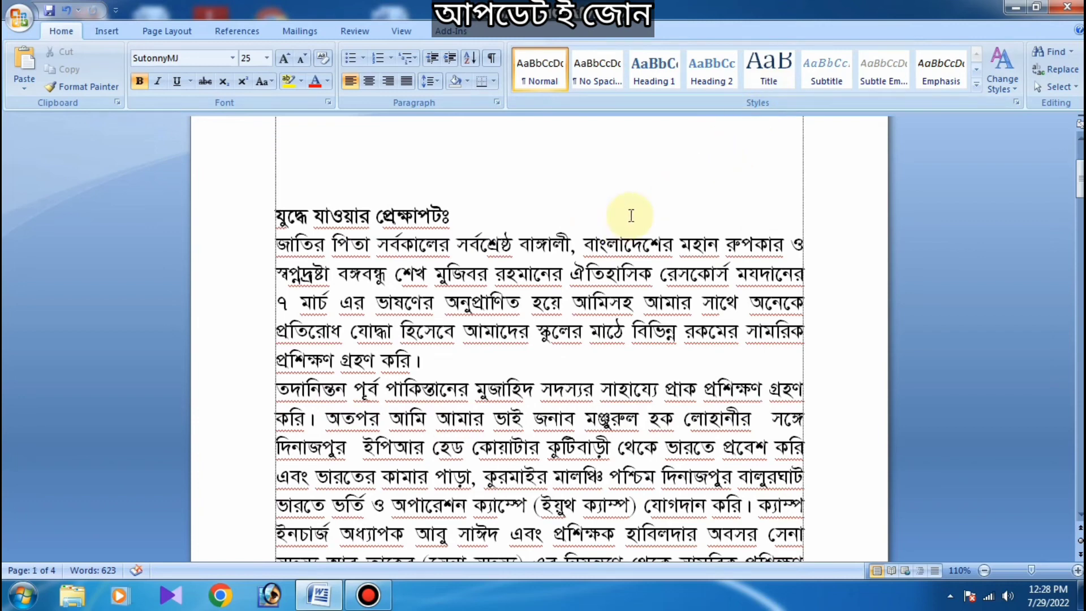
Remove the lettered Circle page numbers from the document
click(107, 33)
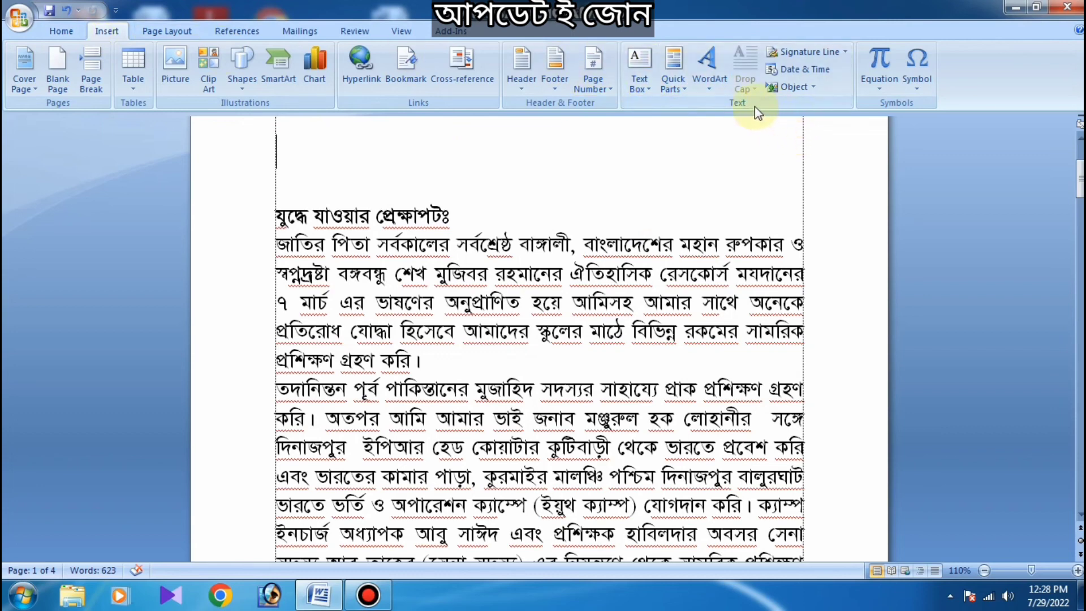
click(593, 79)
click(645, 195)
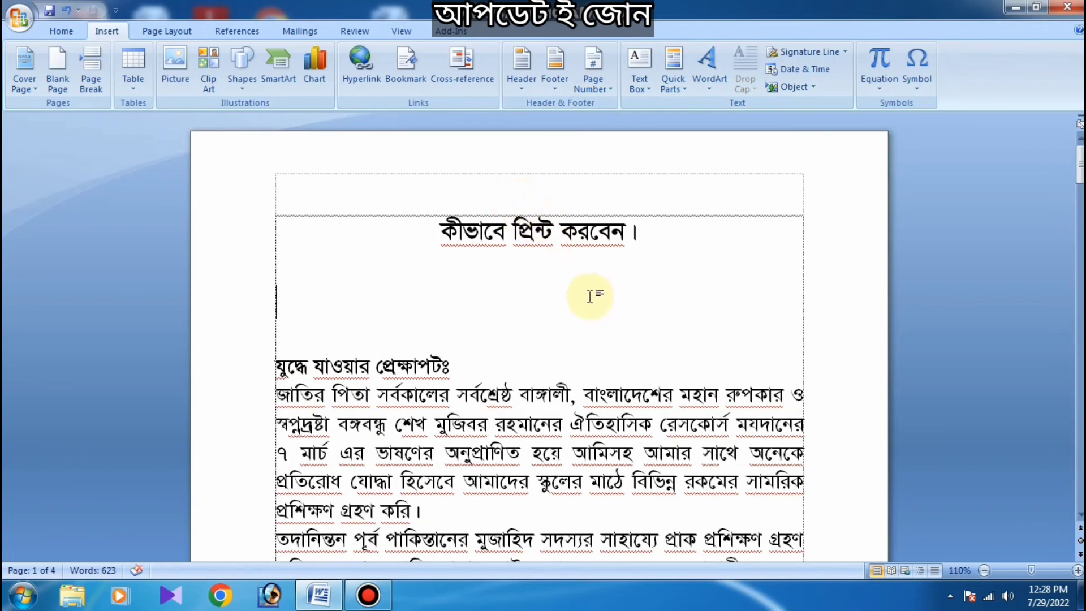
mouse_move(385, 601)
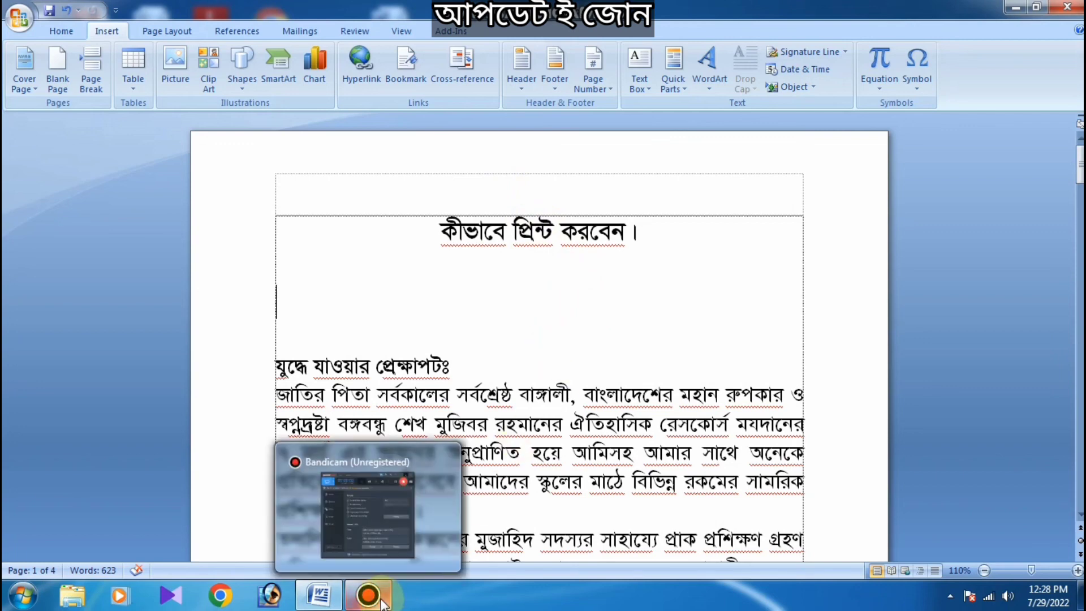
click(568, 424)
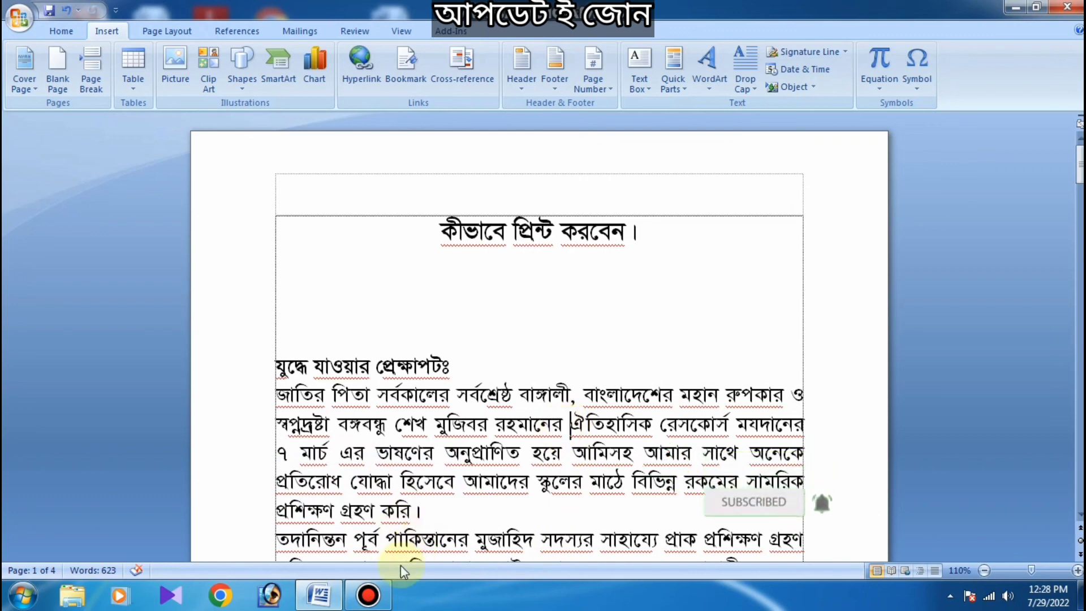
mouse_move(380, 600)
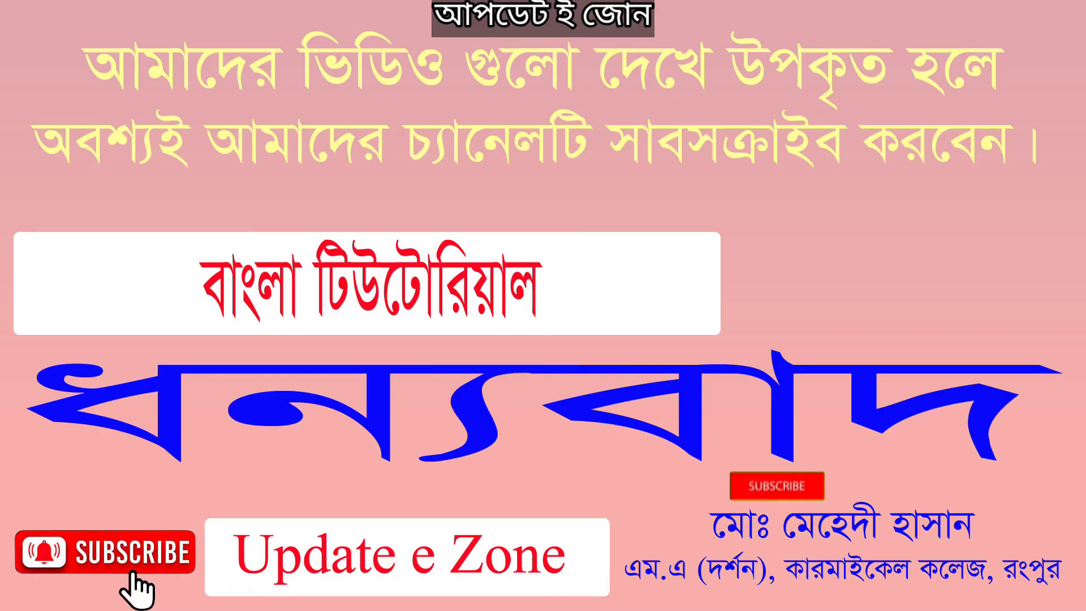